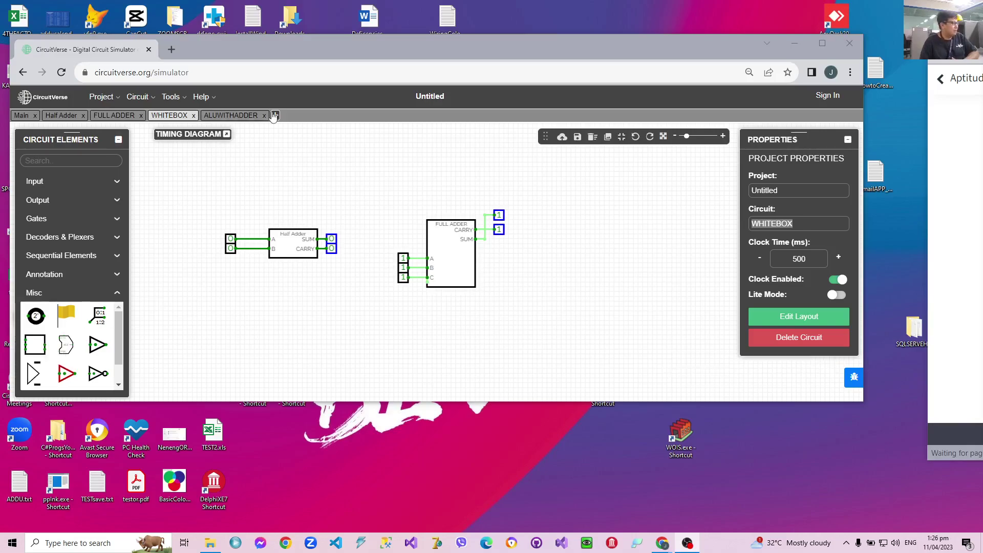
# Step: In the ALUWITHADDER circuit, place four 1-bit Input elements spaced out in one horizontal row
pyautogui.click(246, 115)
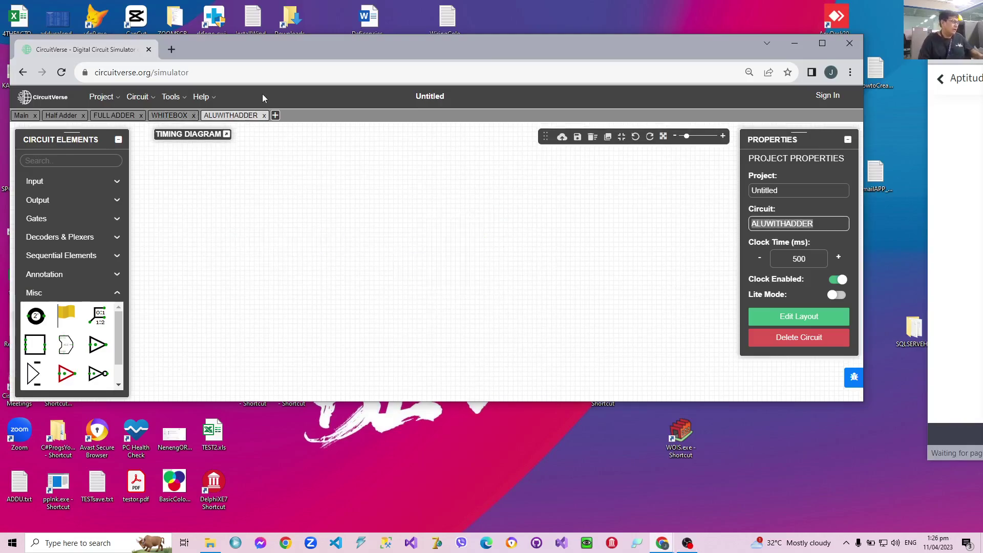
pyautogui.click(45, 182)
pyautogui.click(35, 204)
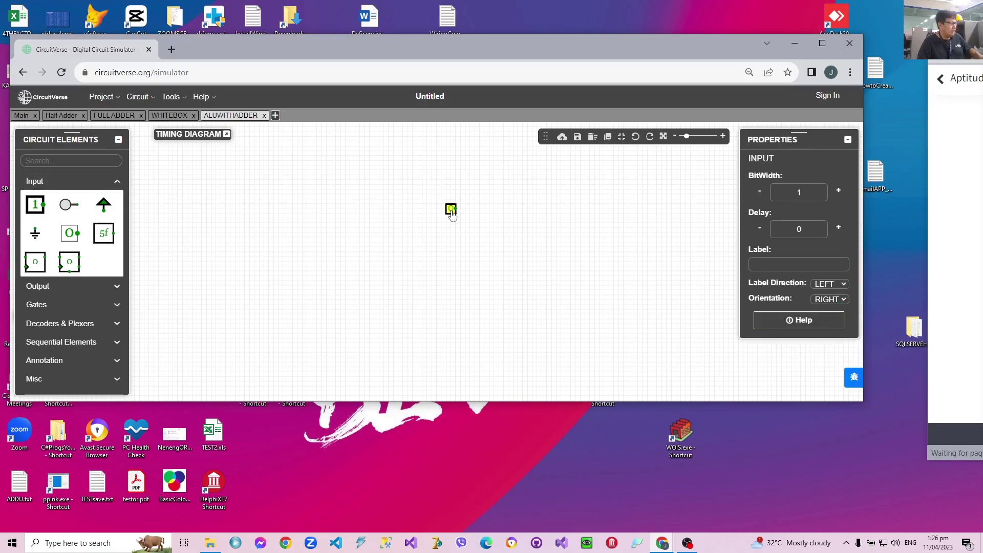
pyautogui.click(451, 212)
pyautogui.click(35, 204)
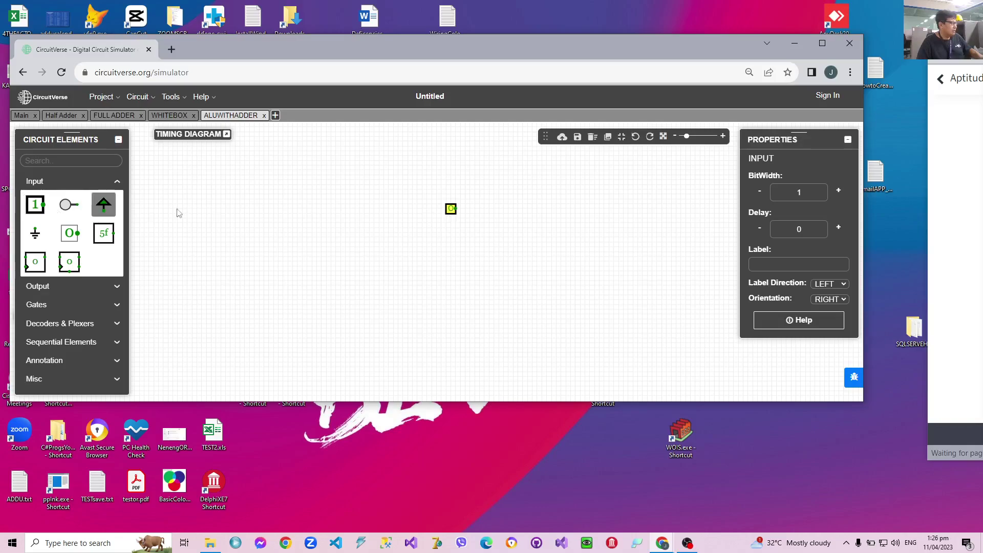
pyautogui.click(390, 211)
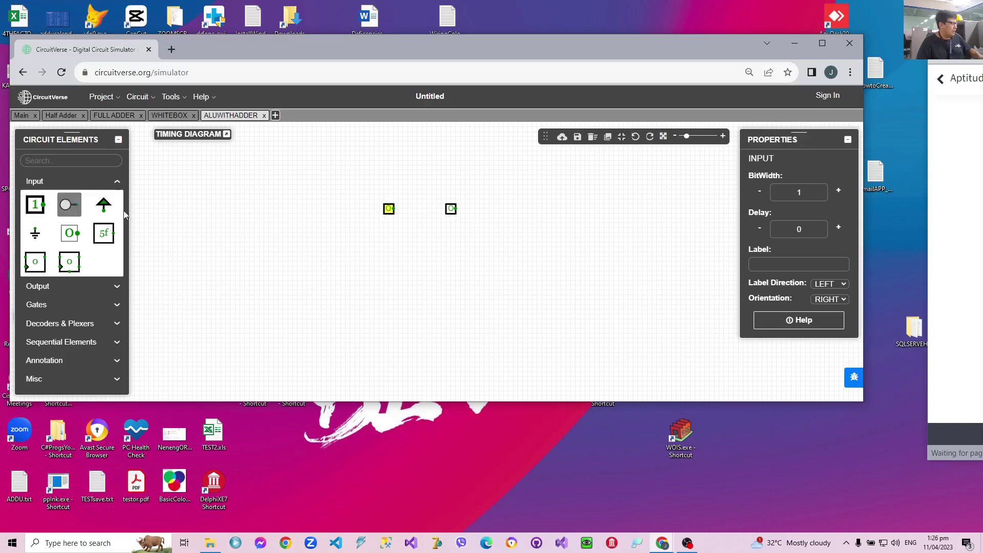
pyautogui.click(323, 210)
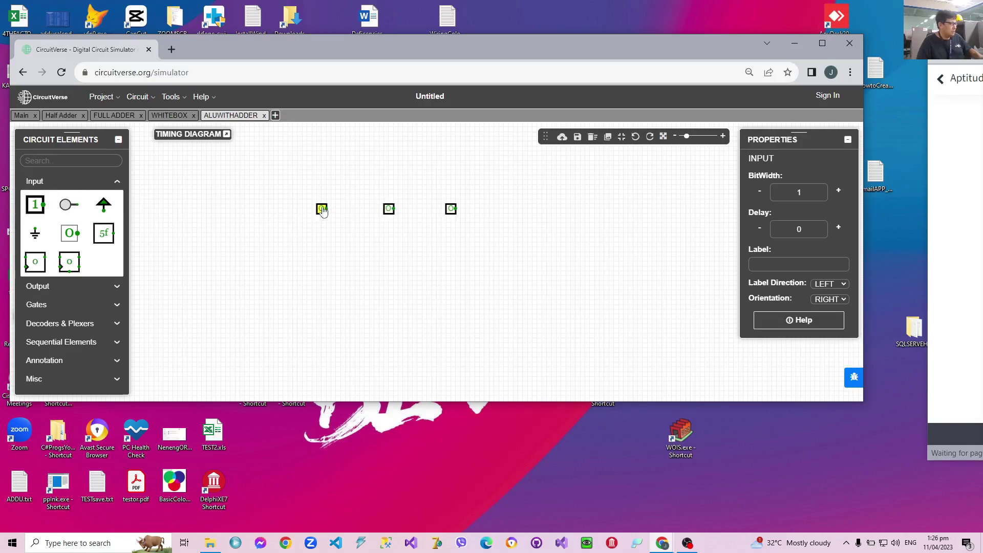
pyautogui.moveTo(389, 211); pyautogui.dragTo(374, 211)
pyautogui.click(374, 210)
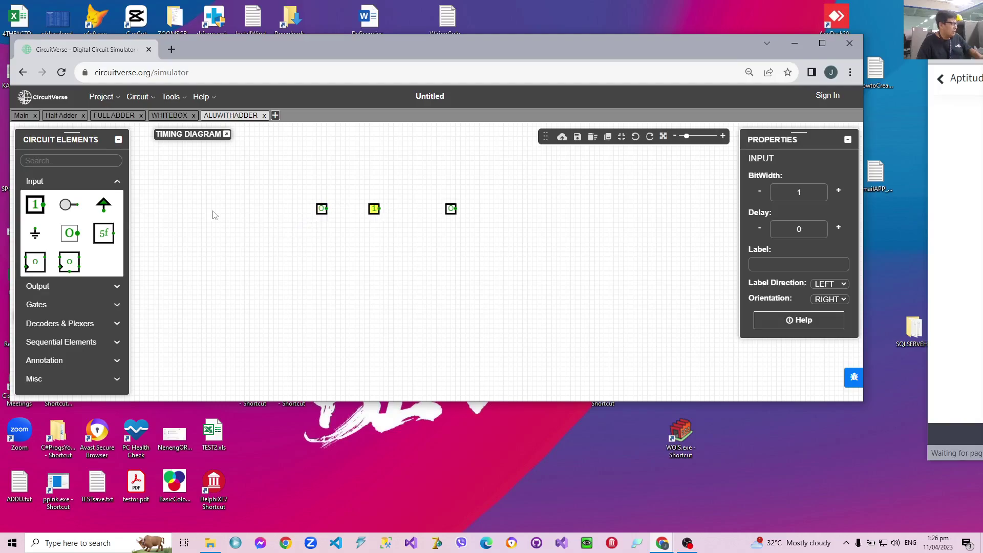
pyautogui.click(49, 208)
pyautogui.rightClick(263, 211)
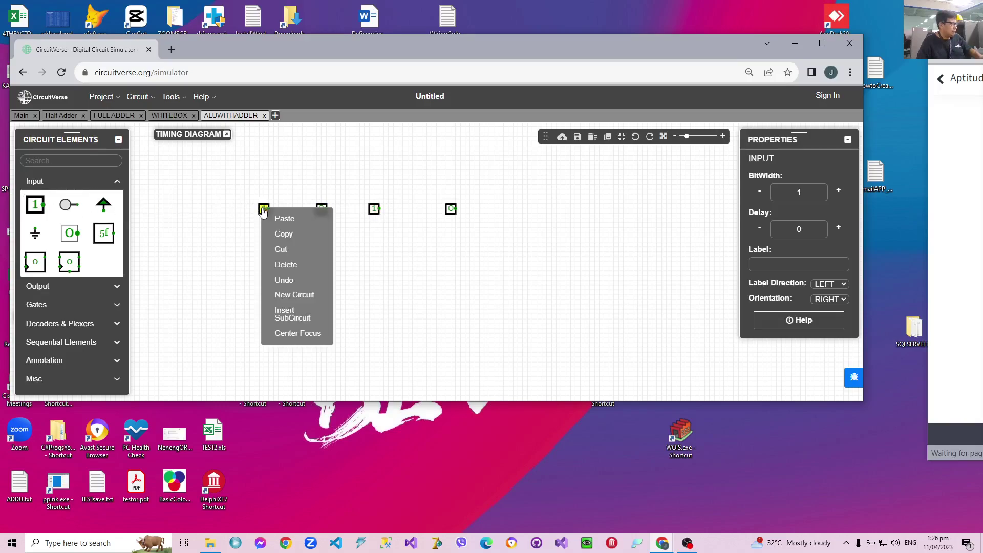
# Step: Set the orientation of the first two inputs from the left of the row to DOWN
pyautogui.click(845, 302)
pyautogui.click(829, 299)
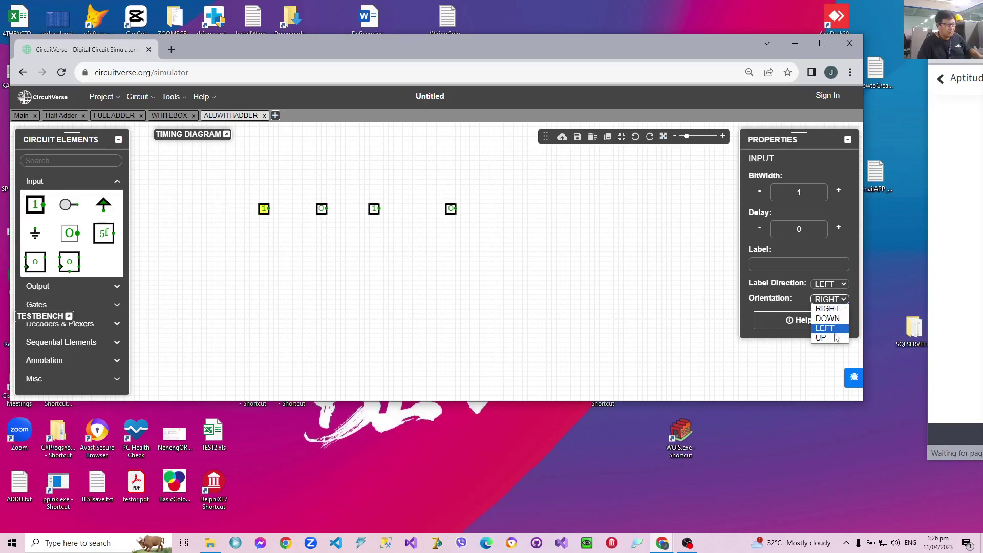
pyautogui.click(827, 318)
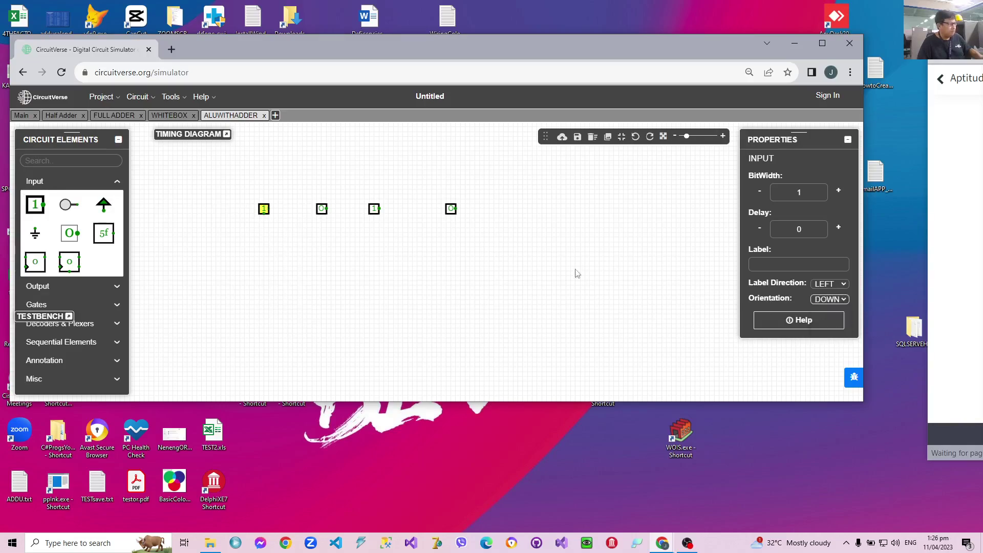
pyautogui.click(323, 210)
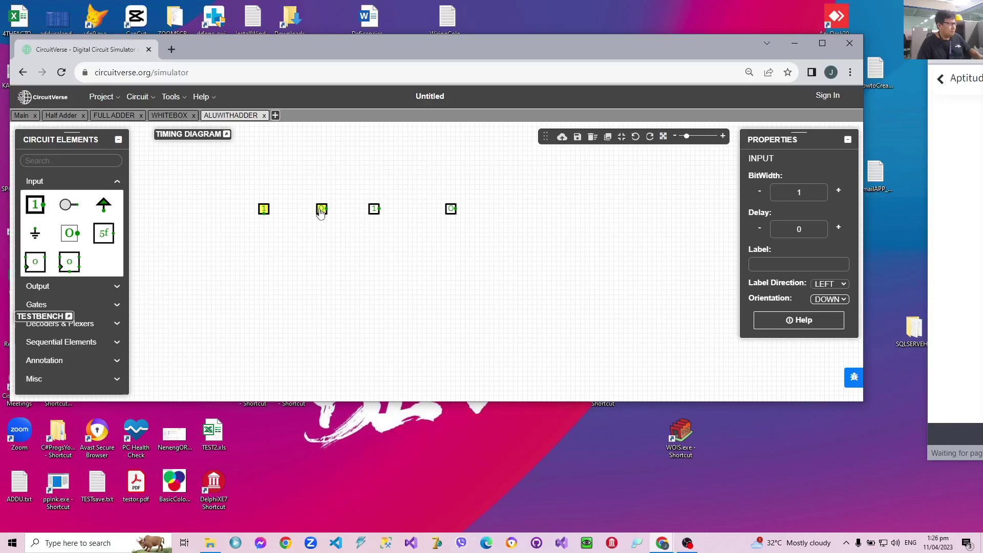
pyautogui.click(844, 300)
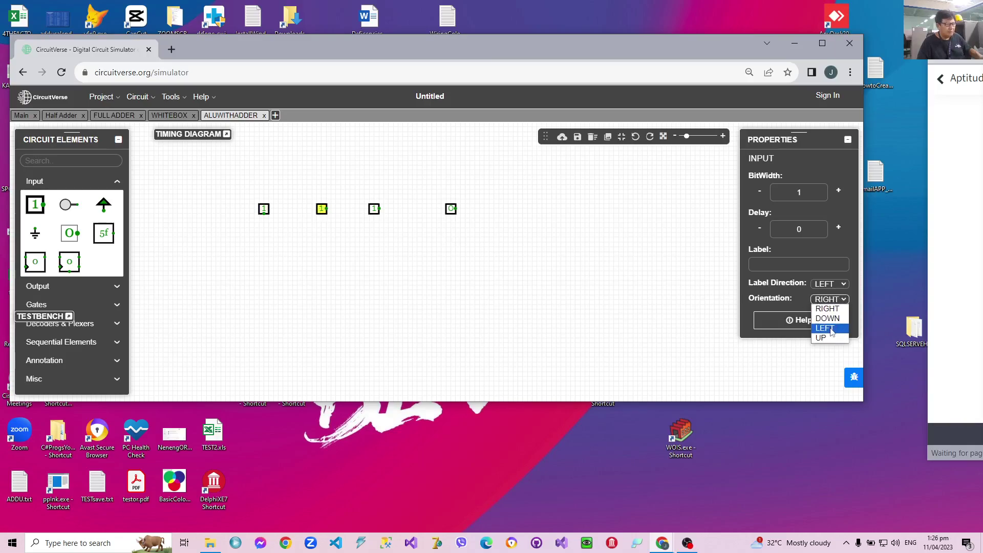
pyautogui.click(829, 318)
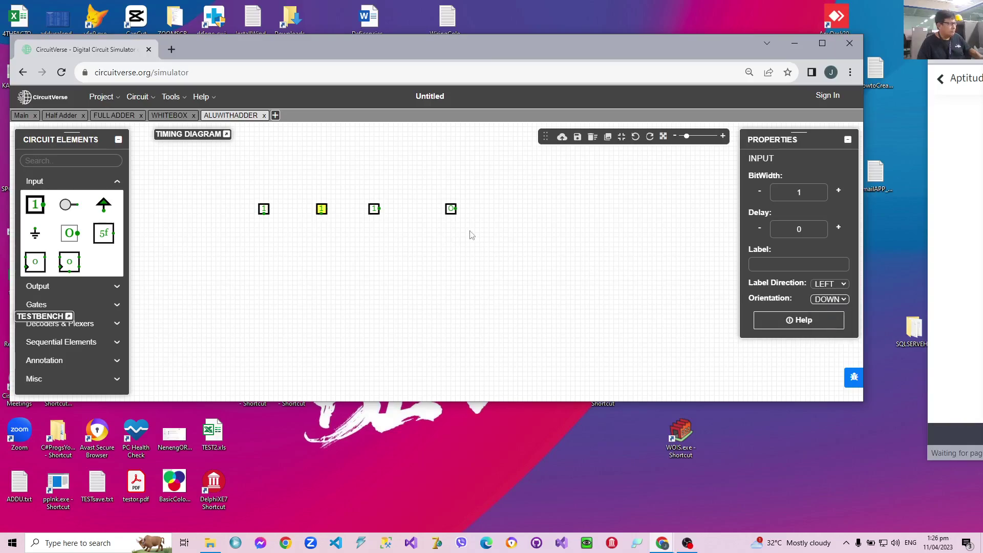
# Step: Set the orientation of the two remaining inputs in the row to DOWN
pyautogui.click(374, 209)
pyautogui.click(843, 300)
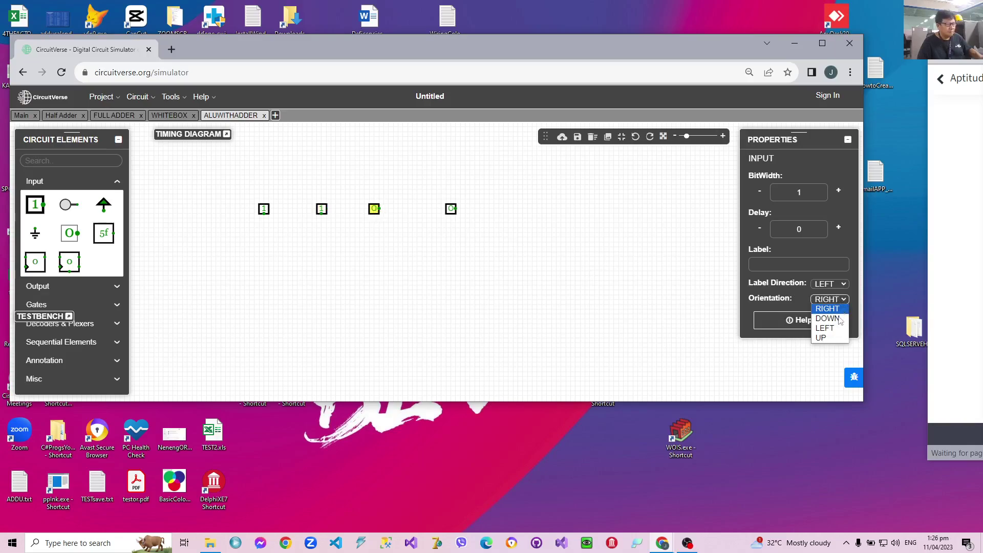
pyautogui.click(829, 318)
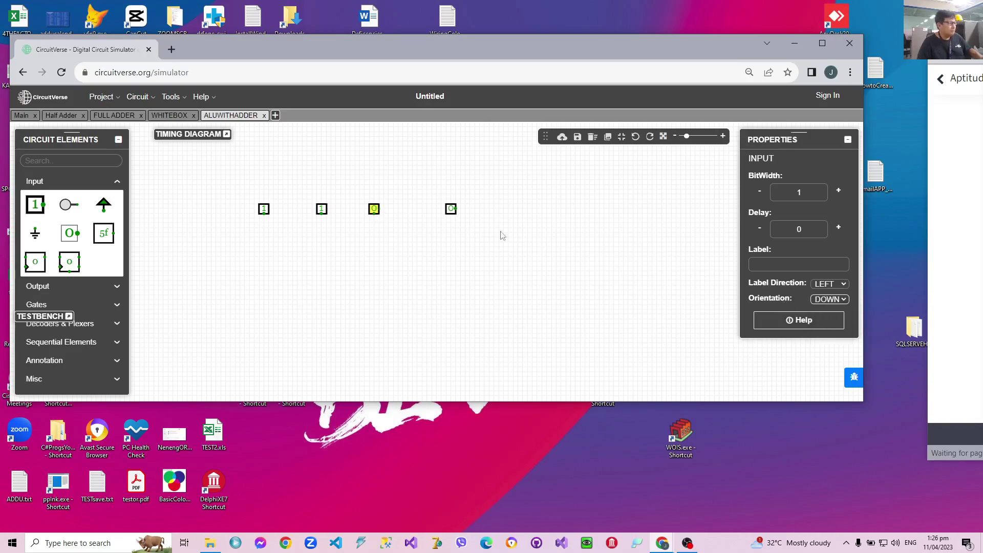
pyautogui.click(451, 209)
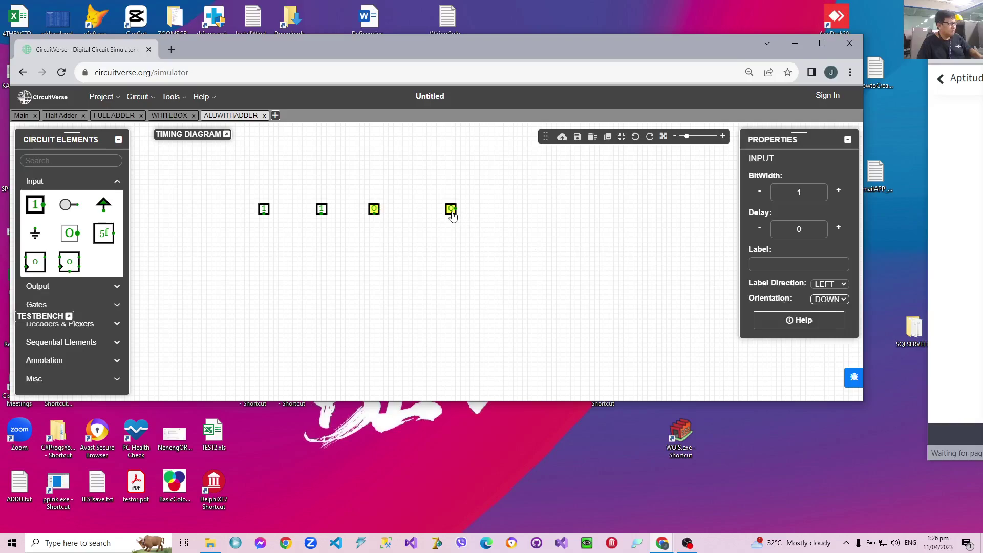
pyautogui.click(839, 300)
pyautogui.click(828, 318)
# Step: Select all four inputs together and paste a copy of them as a second row
pyautogui.click(265, 209)
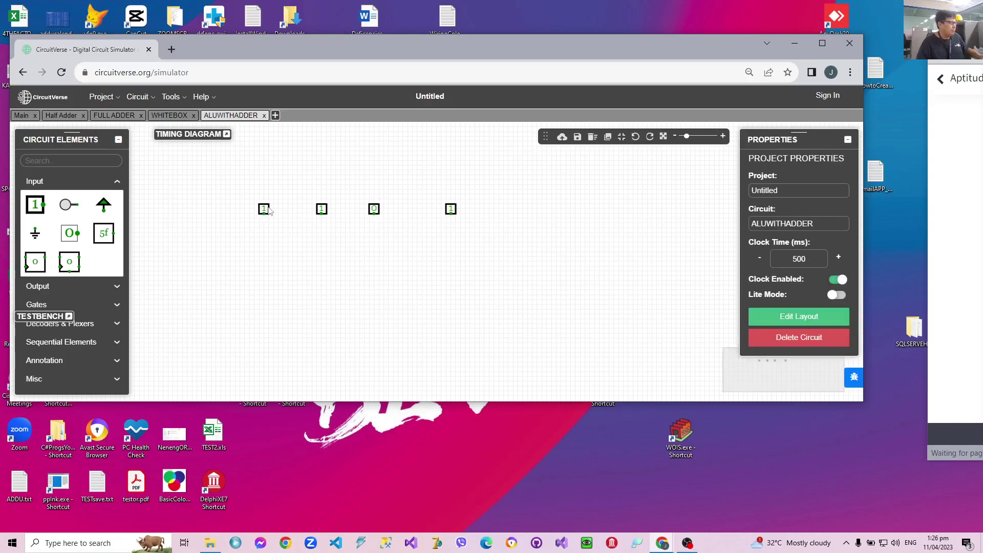
pyautogui.click(321, 210)
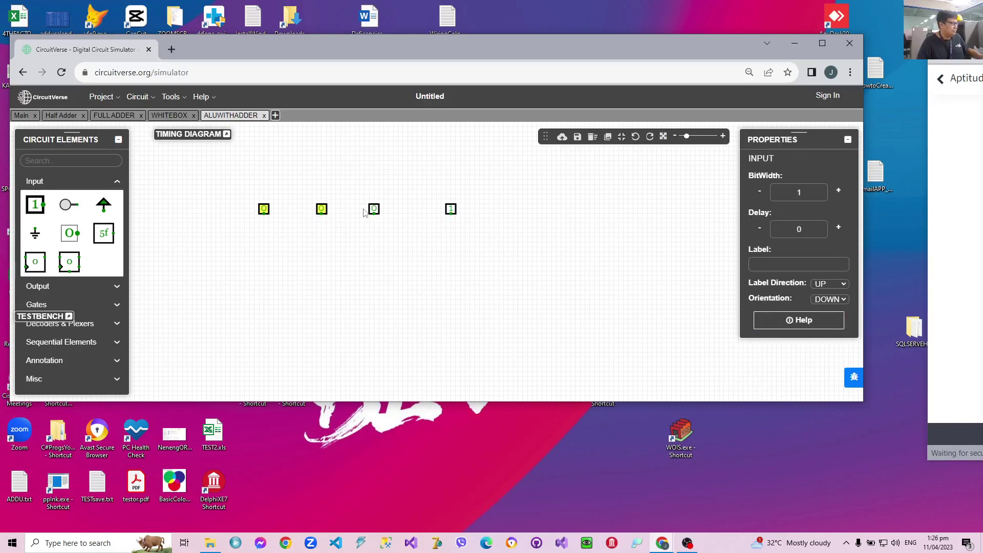
pyautogui.click(374, 210)
pyautogui.click(451, 210)
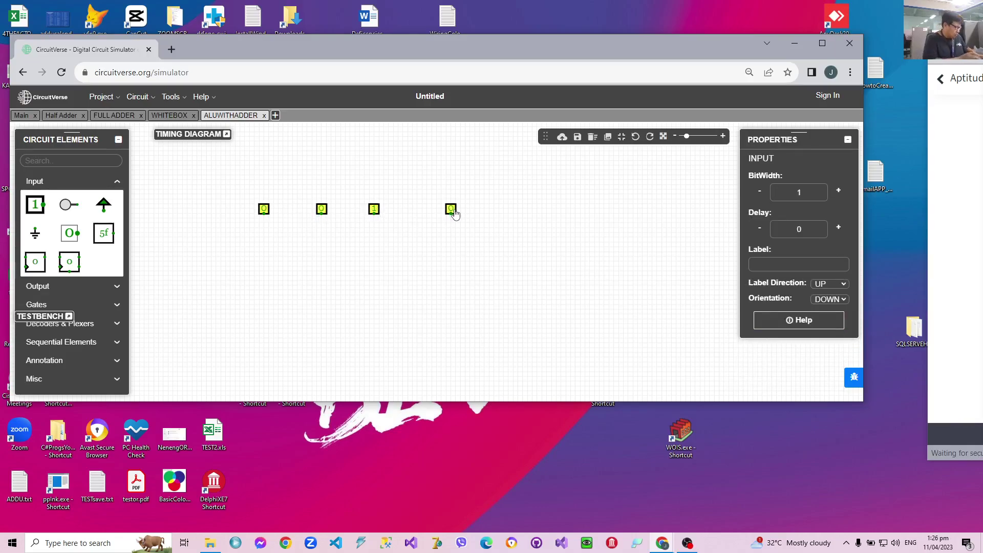
pyautogui.click(456, 258)
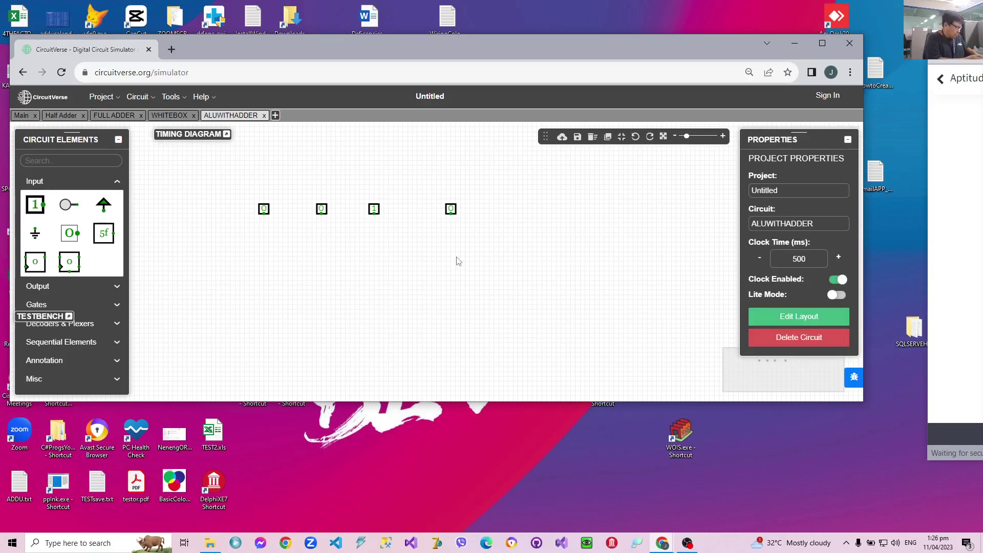
pyautogui.hotkey('ctrl', 'v')
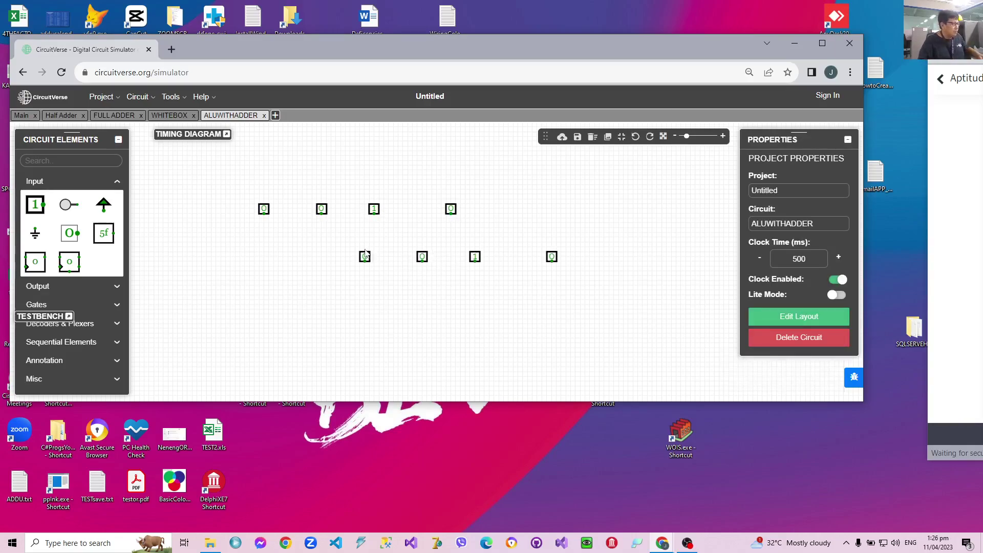
# Step: Move the four copied inputs together just below the original row, offset slightly to its left
pyautogui.moveTo(358, 247); pyautogui.dragTo(559, 273)
pyautogui.click(543, 260)
pyautogui.moveTo(344, 246); pyautogui.dragTo(577, 266)
pyautogui.moveTo(422, 256); pyautogui.dragTo(303, 233)
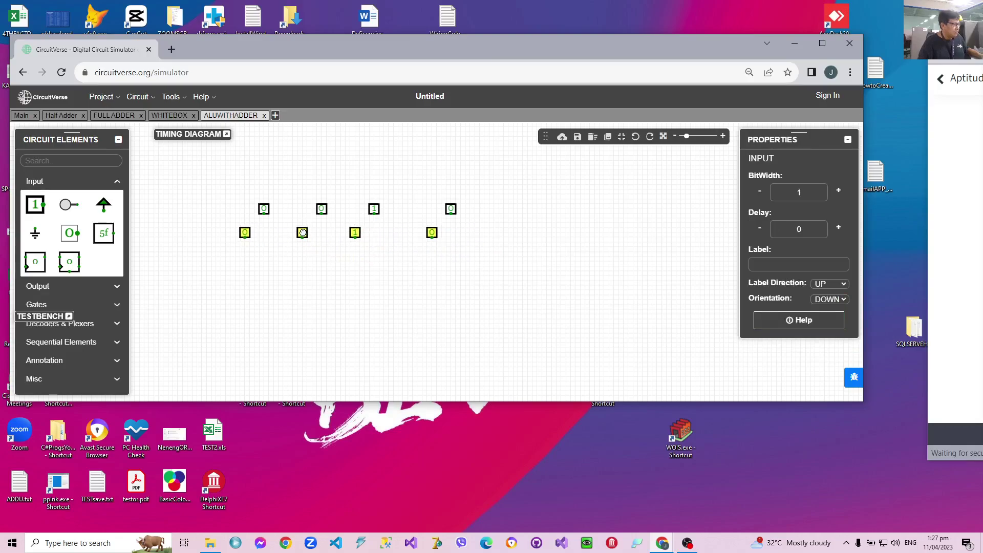
pyautogui.click(303, 232)
pyautogui.click(465, 219)
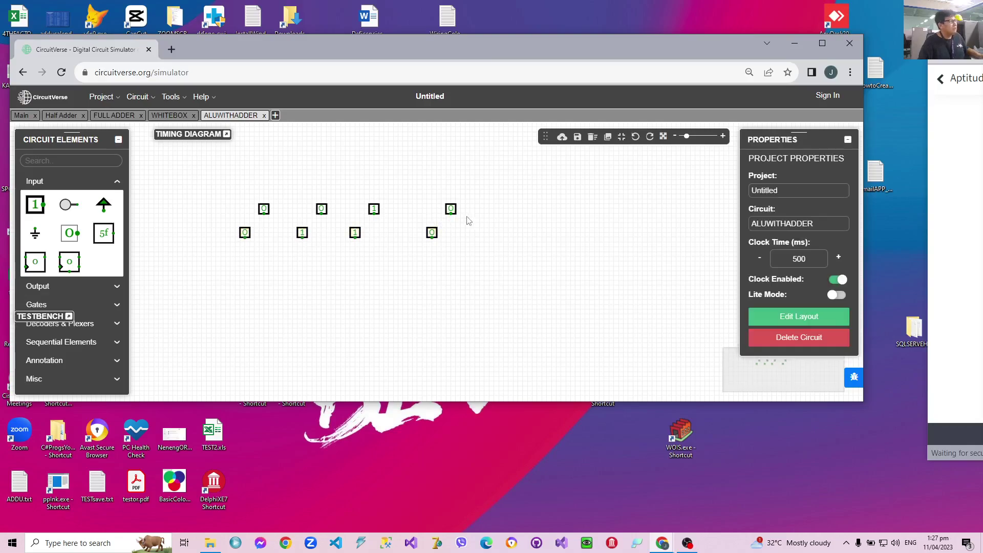
# Step: Shift the third upper-row input slightly right and label the rightmost upper-row input A0
pyautogui.moveTo(375, 210); pyautogui.dragTo(380, 211)
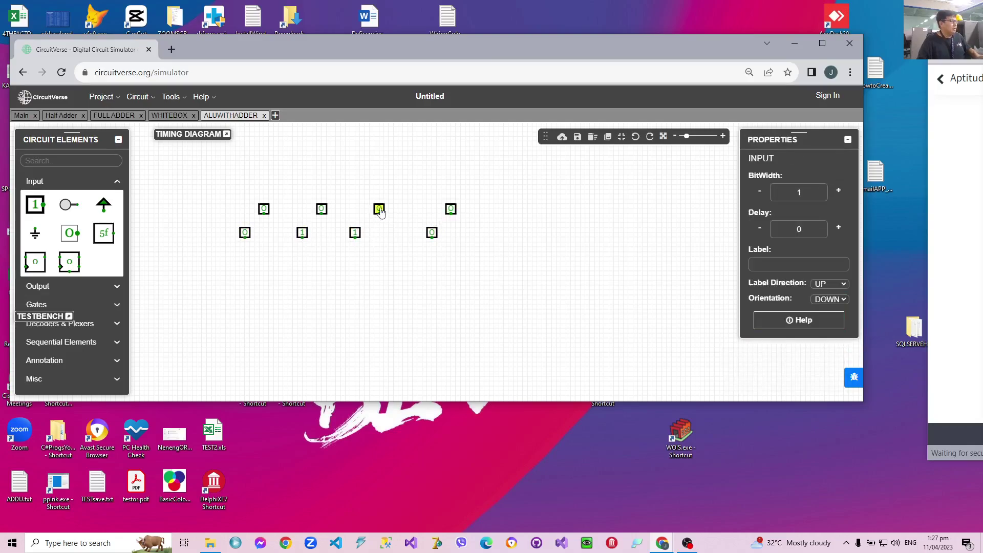
pyautogui.click(452, 211)
pyautogui.click(758, 263)
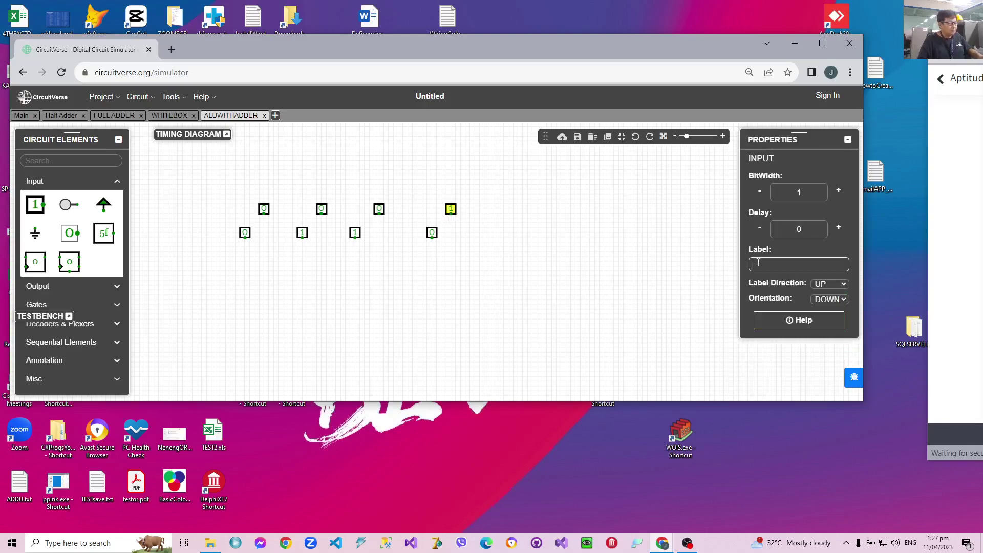
pyautogui.write('A')
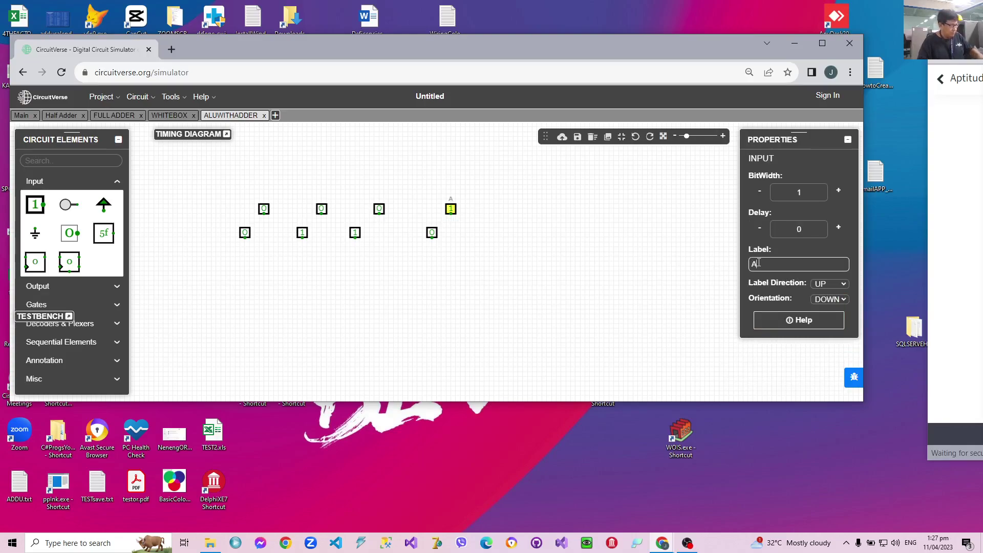
pyautogui.write('0')
# Step: Label the upper-row input immediately left of A0 as A1
pyautogui.click(379, 210)
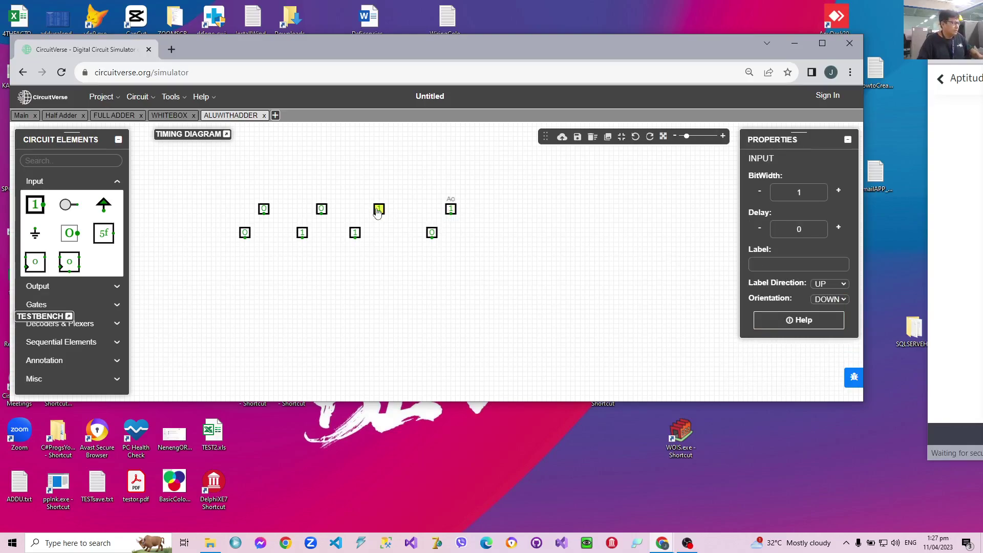
pyautogui.click(759, 265)
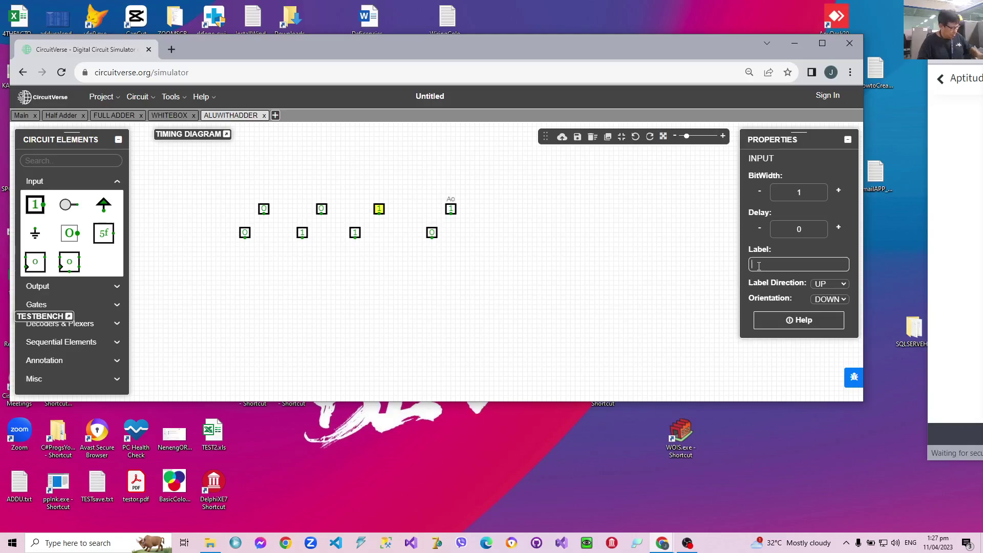
pyautogui.write('B0')
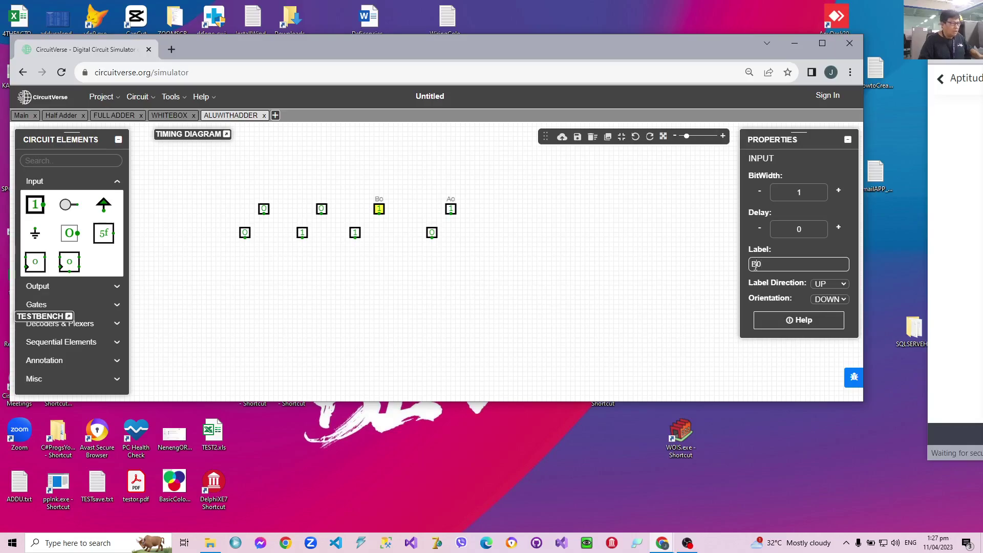
pyautogui.press('BackSpace')
pyautogui.write('1')
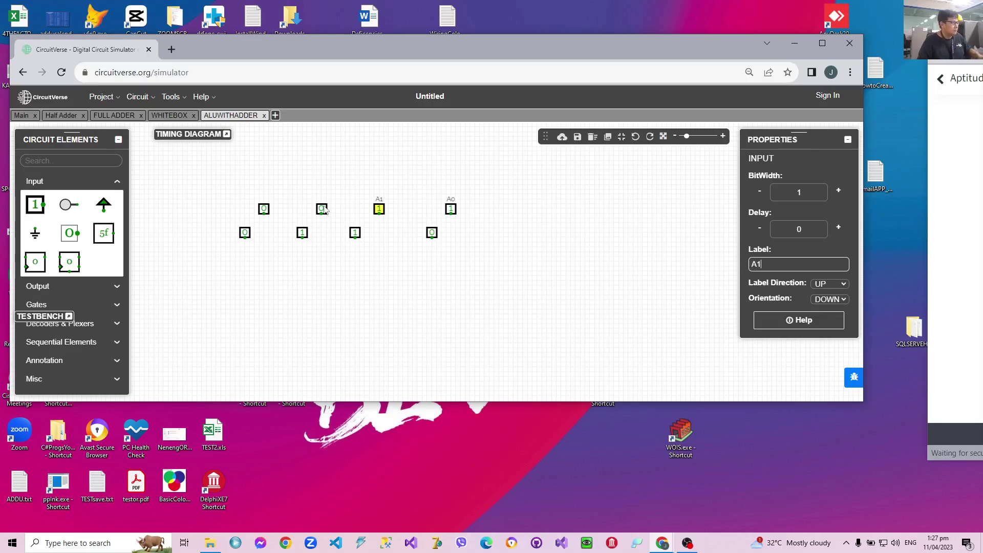
# Step: Label the two remaining upper-row inputs A2 and A3, continuing from right to left
pyautogui.click(321, 209)
pyautogui.click(769, 266)
pyautogui.write('A2')
pyautogui.click(264, 208)
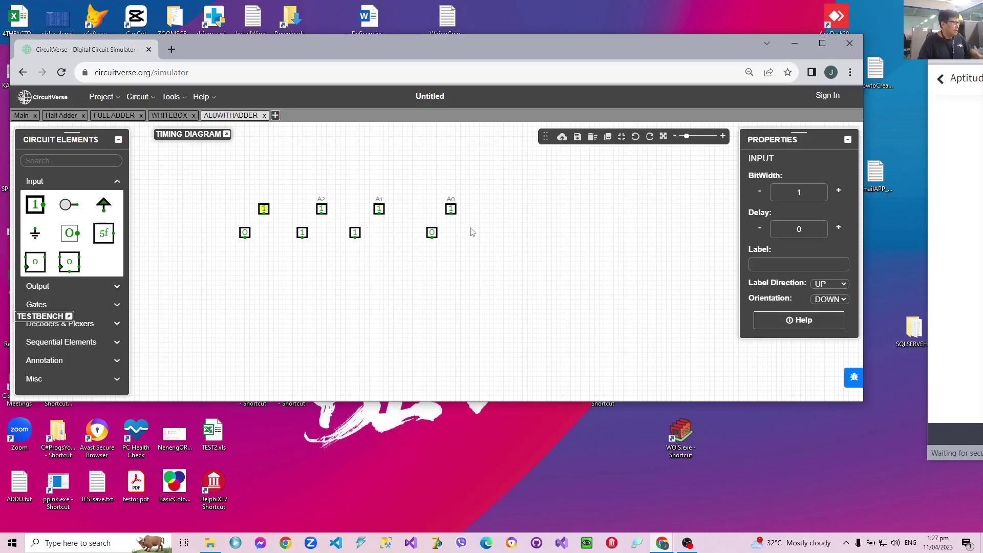
pyautogui.click(758, 266)
pyautogui.write('A')
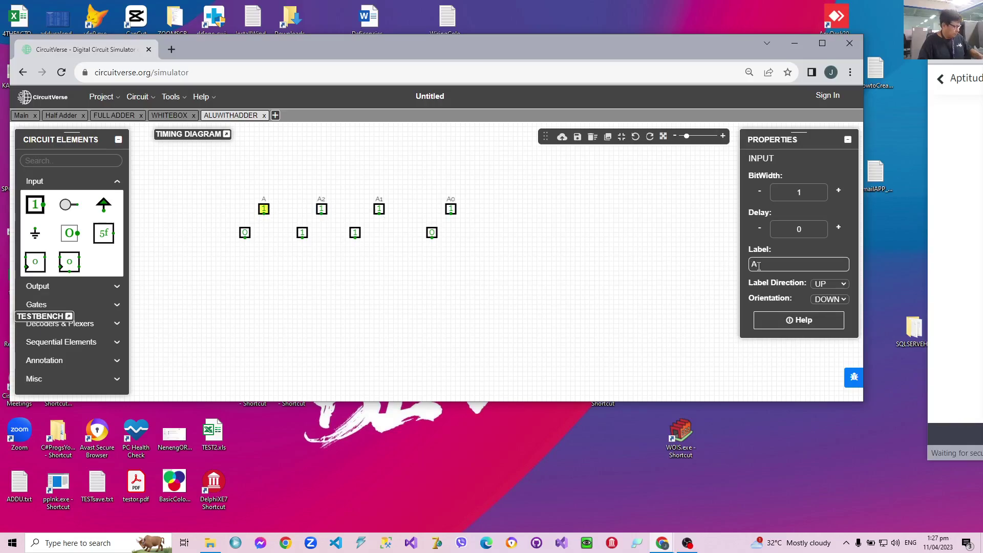
pyautogui.write('3')
# Step: Shift the rightmost lower-row input slightly left and label it B0
pyautogui.moveTo(432, 233); pyautogui.dragTo(422, 232)
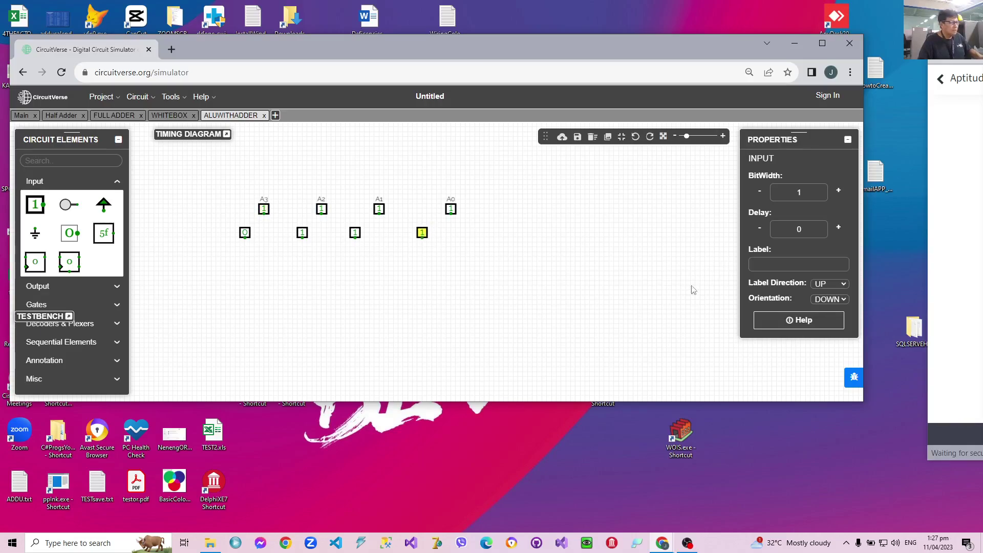
pyautogui.click(757, 265)
pyautogui.write('B0')
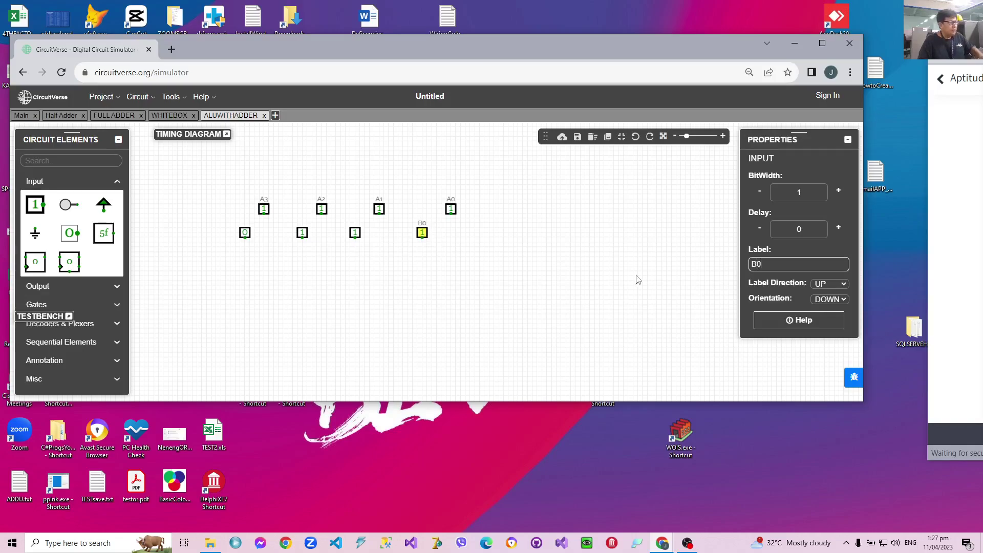
# Step: Label the lower-row input immediately left of B0 as B1
pyautogui.click(355, 233)
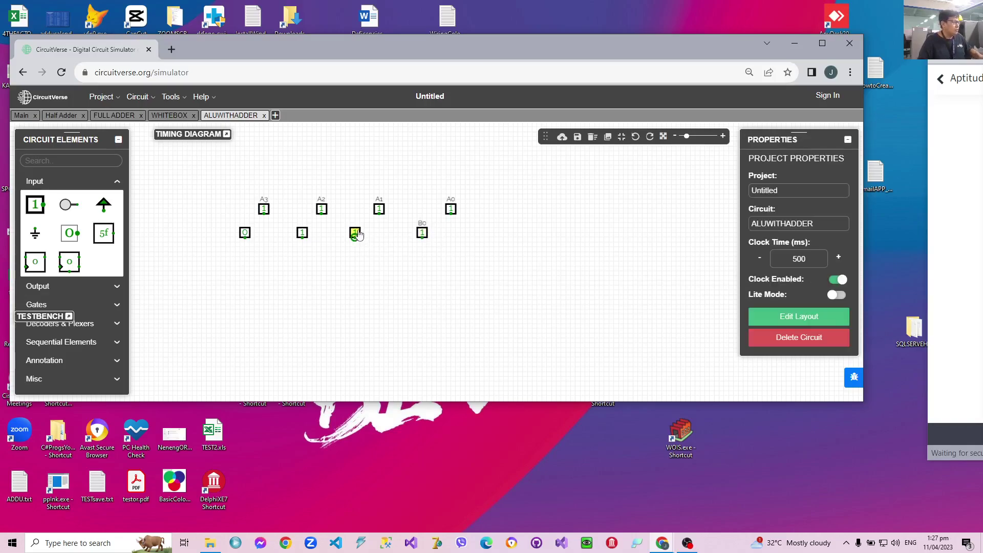
pyautogui.click(767, 266)
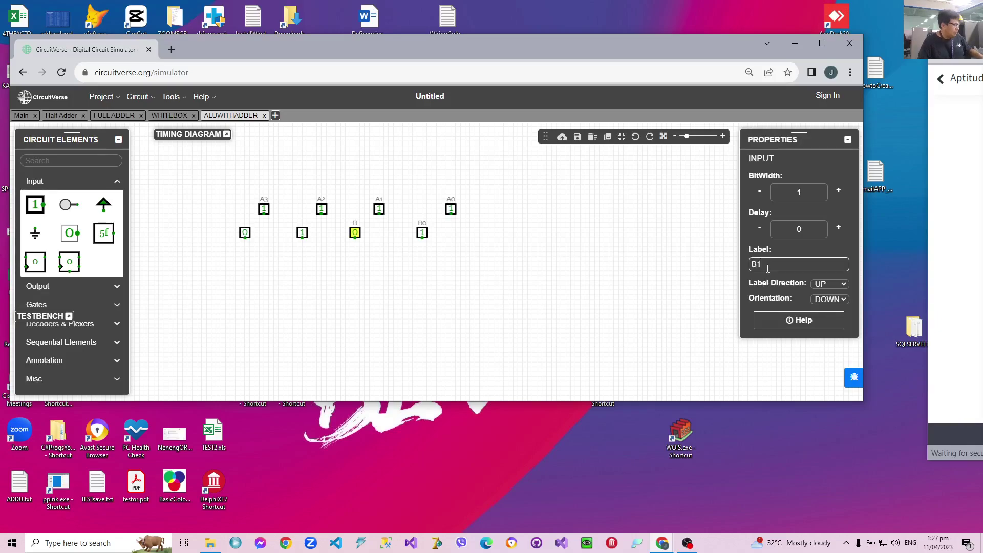
pyautogui.write('B1')
# Step: Shift the lower-row input left of B1 slightly left, label it B2, and toggle the leftmost lower-row input to 1
pyautogui.click(297, 233)
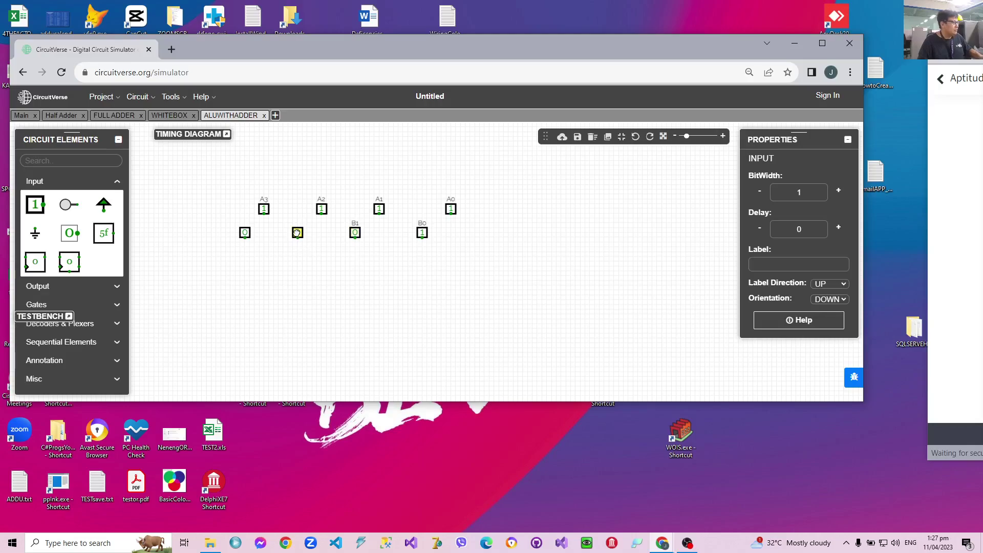
pyautogui.click(758, 264)
pyautogui.write('B')
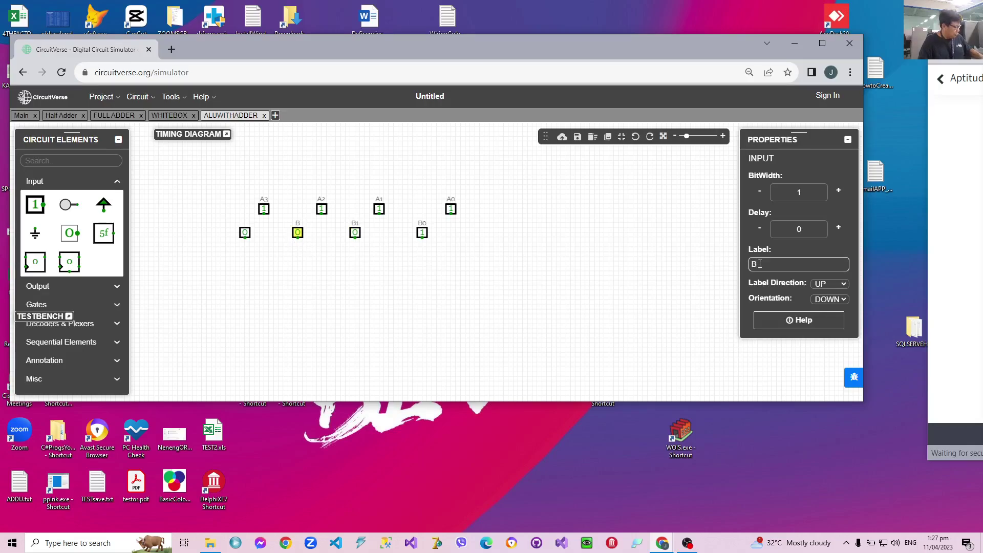
pyautogui.write('2')
pyautogui.click(245, 234)
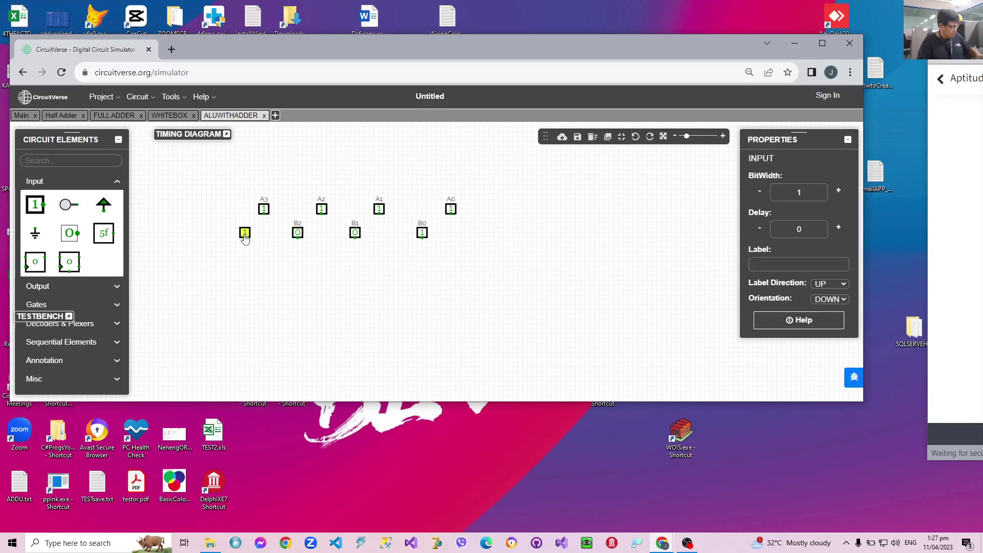
pyautogui.click(357, 297)
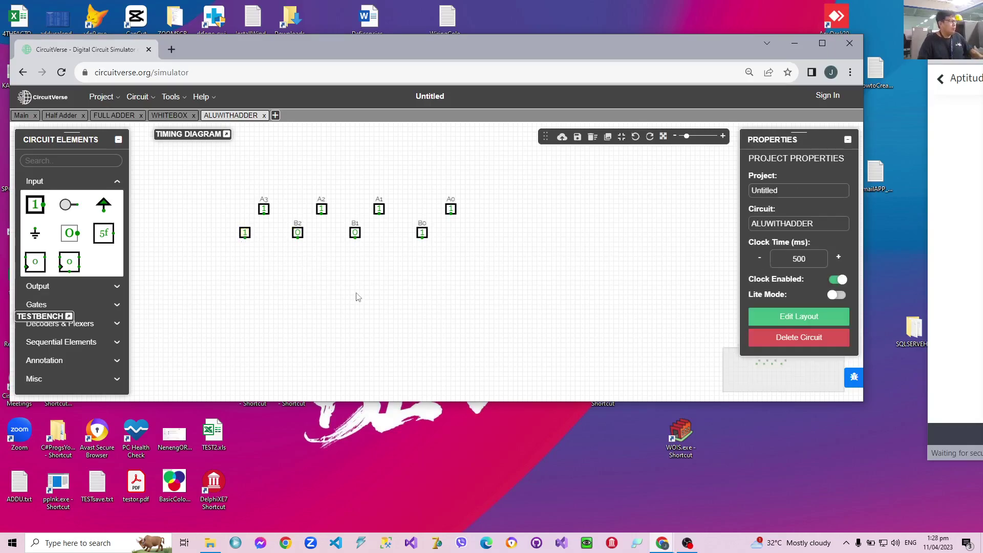
# Step: Place an output element well below the B0 input and set its orientation to UP
pyautogui.moveTo(442, 309); pyautogui.dragTo(447, 275)
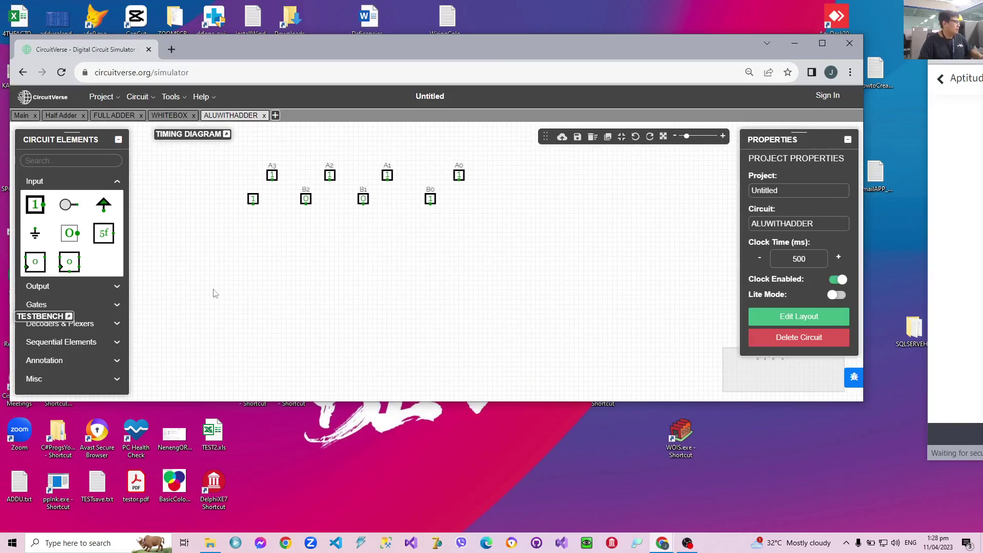
pyautogui.click(38, 285)
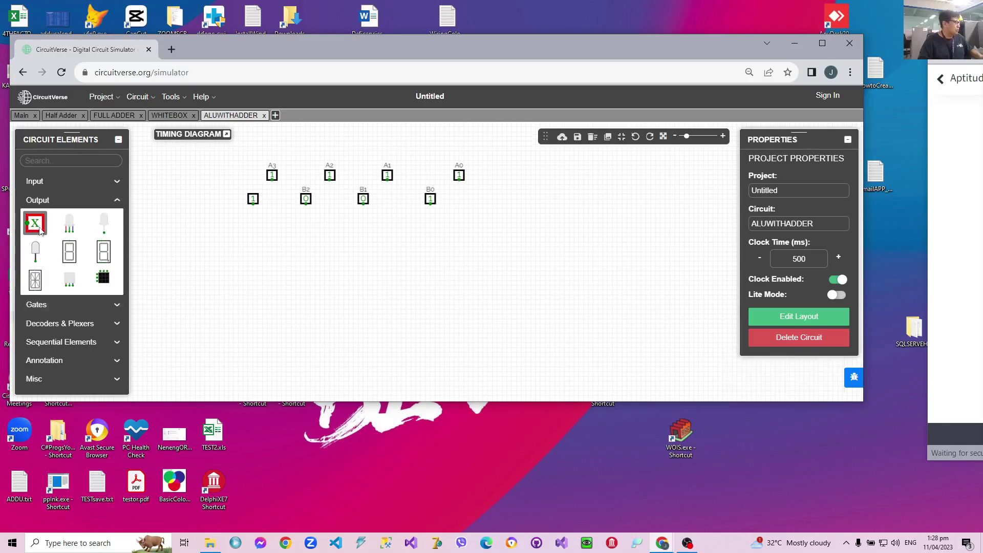
pyautogui.click(35, 223)
pyautogui.click(431, 330)
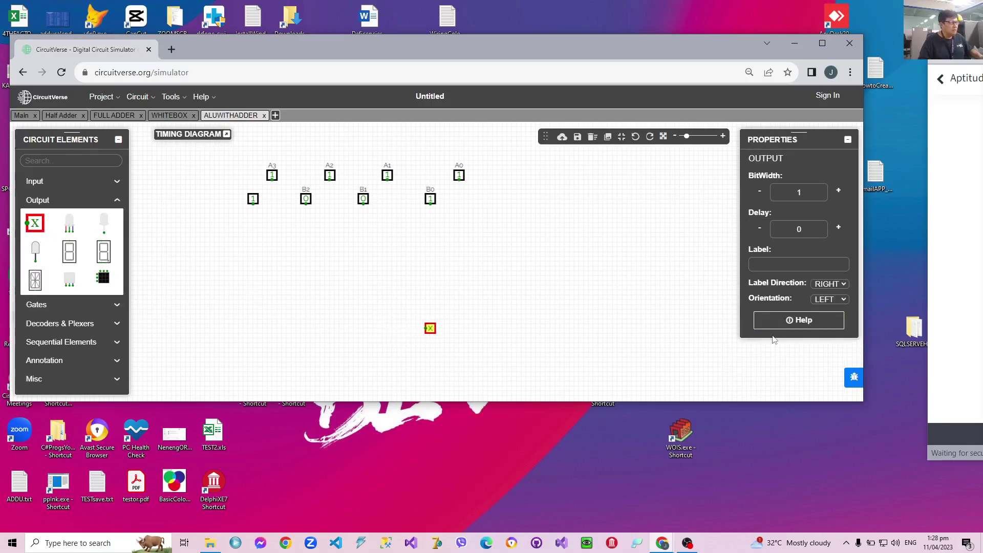
pyautogui.click(845, 300)
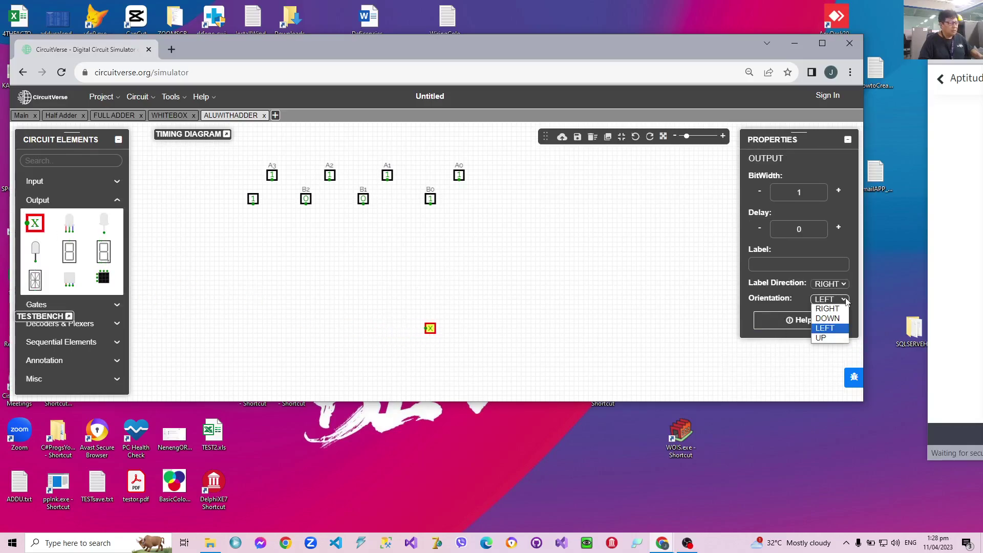
pyautogui.click(833, 338)
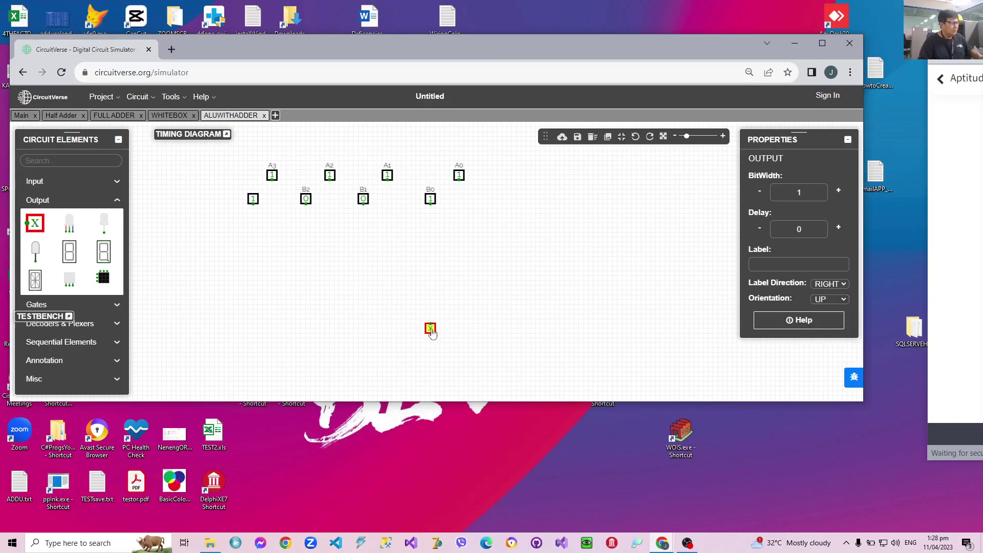
pyautogui.moveTo(435, 334); pyautogui.dragTo(439, 347)
# Step: Label the new output S0 and shift it slightly right, between the columns of B0 and A0
pyautogui.click(759, 266)
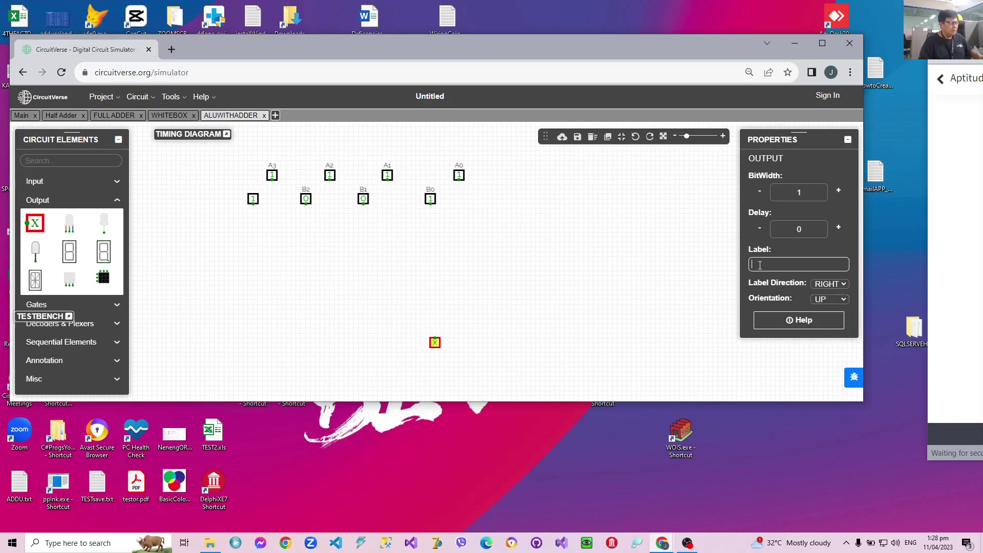
pyautogui.write('C')
pyautogui.press('BackSpace')
pyautogui.write('S0')
pyautogui.click(657, 322)
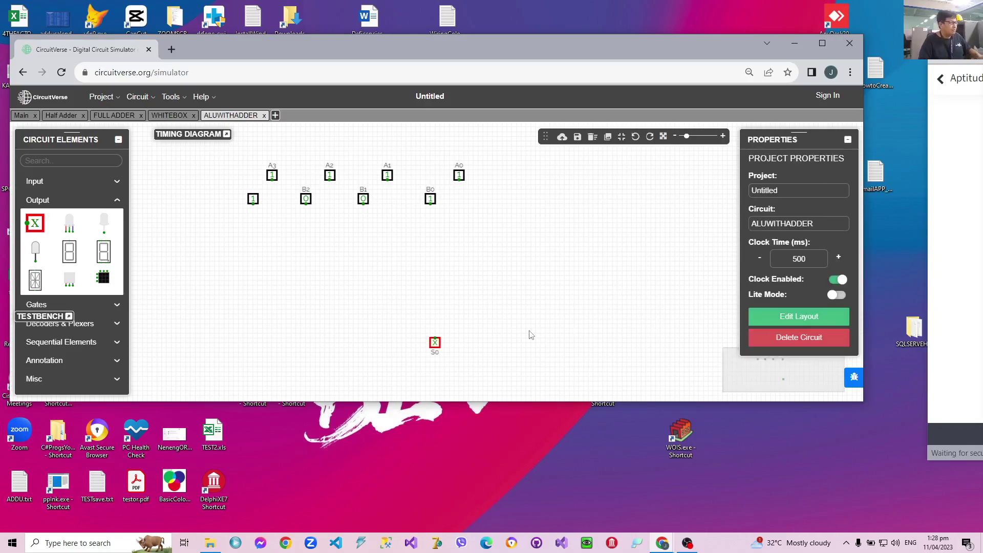
pyautogui.moveTo(435, 342); pyautogui.dragTo(449, 342)
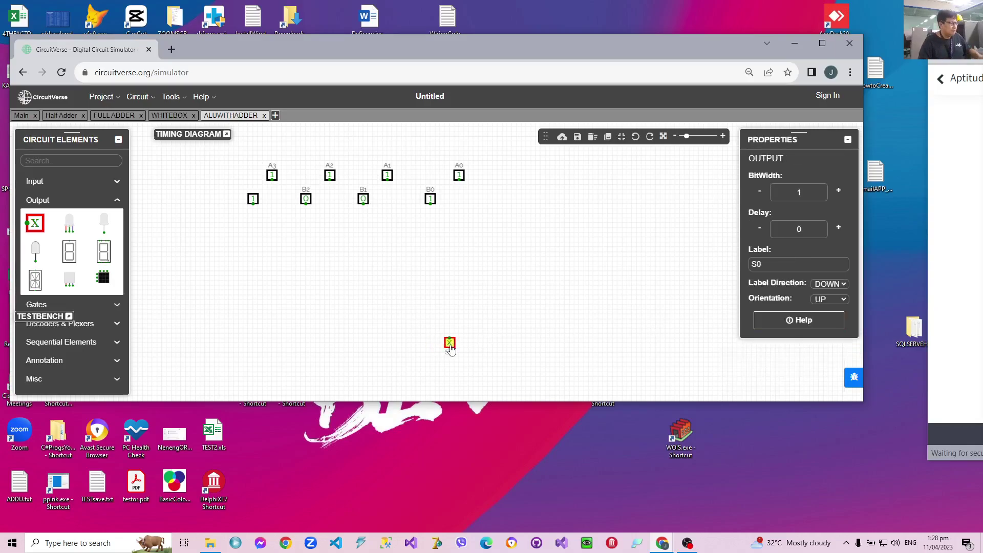
# Step: Try to duplicate the S0 output by copying and pasting it onto the empty canvas
pyautogui.rightClick(449, 343)
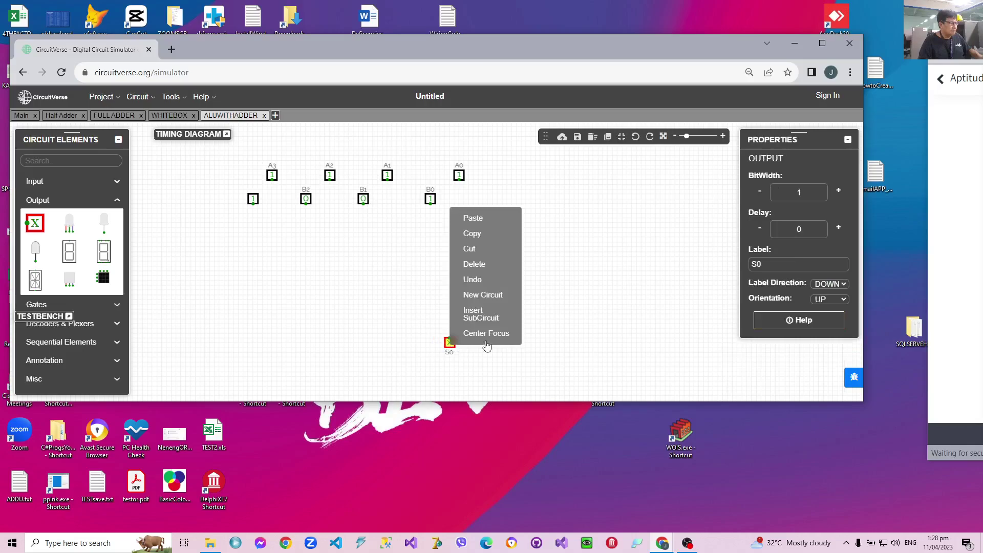
pyautogui.click(479, 234)
pyautogui.rightClick(539, 161)
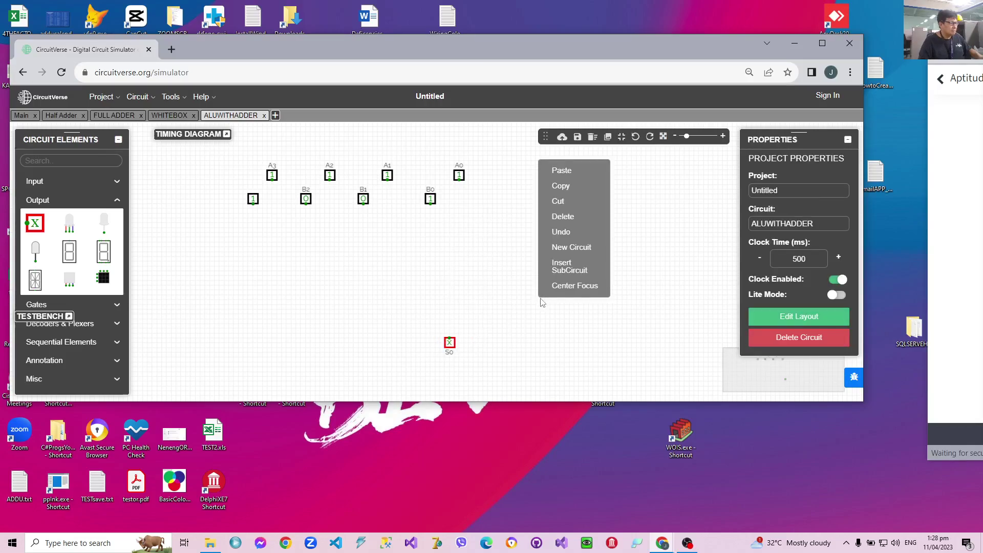
pyautogui.click(567, 179)
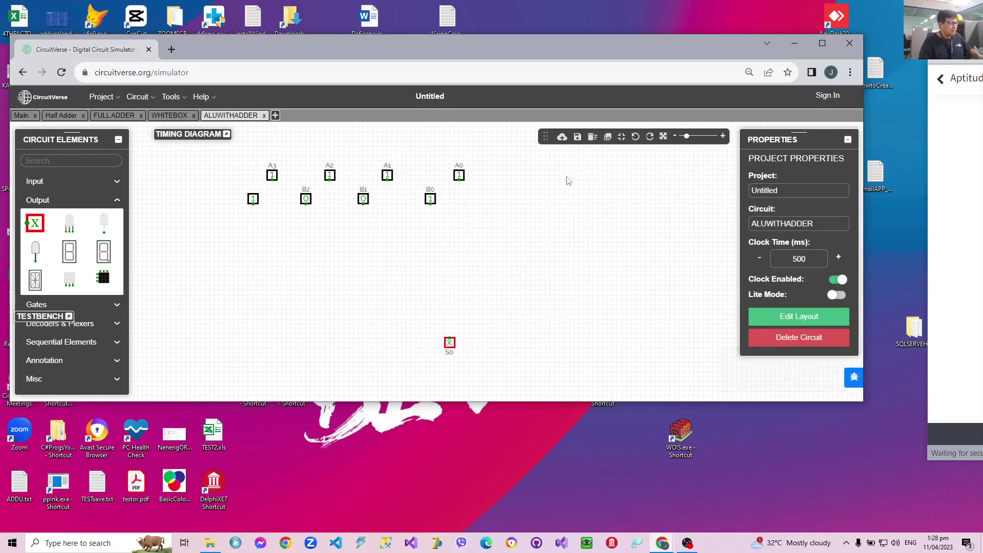
pyautogui.click(450, 343)
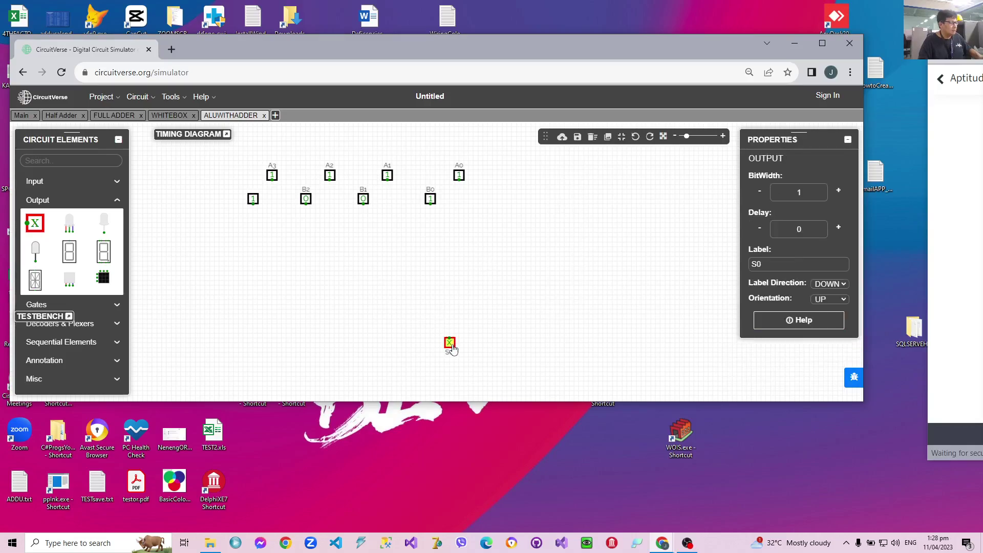
pyautogui.rightClick(452, 348)
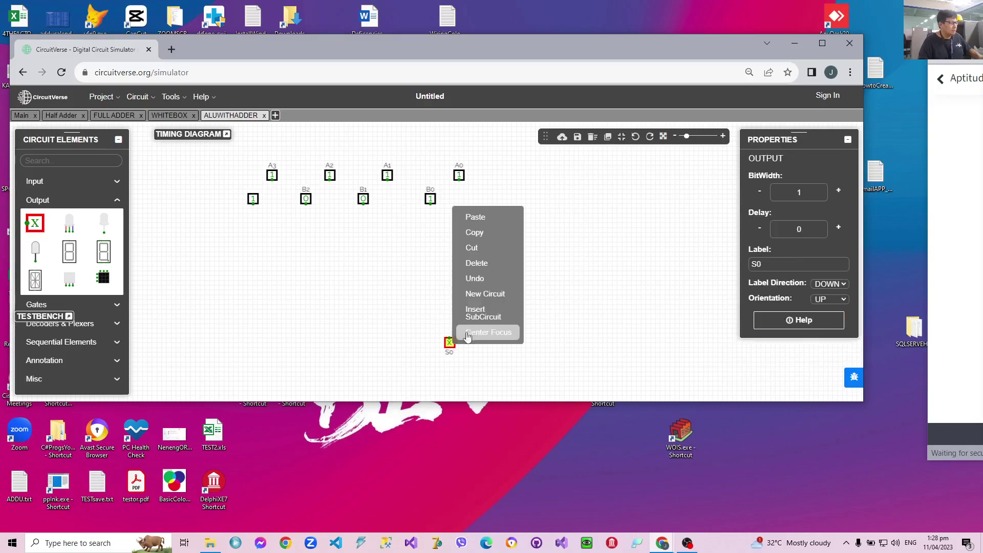
pyautogui.click(475, 239)
pyautogui.rightClick(393, 328)
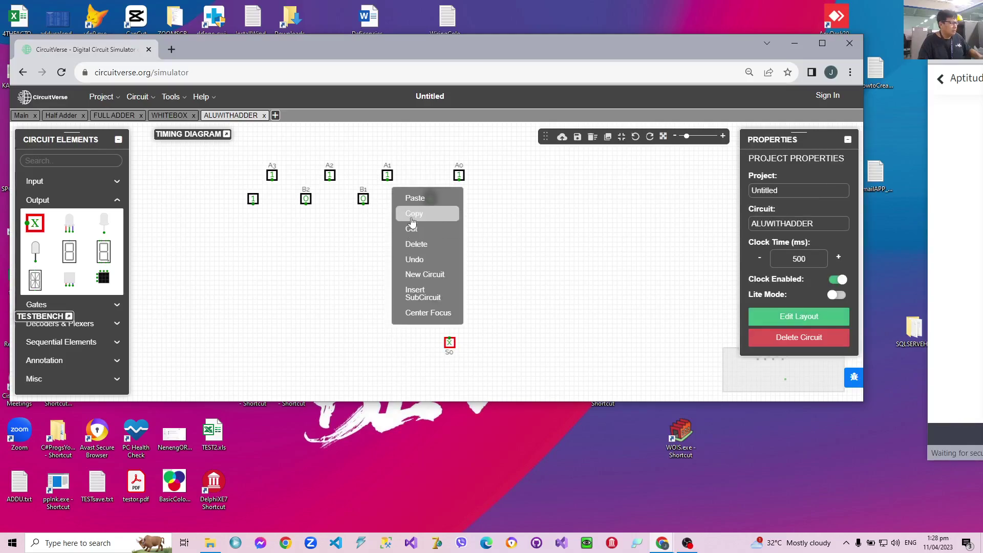
pyautogui.click(415, 198)
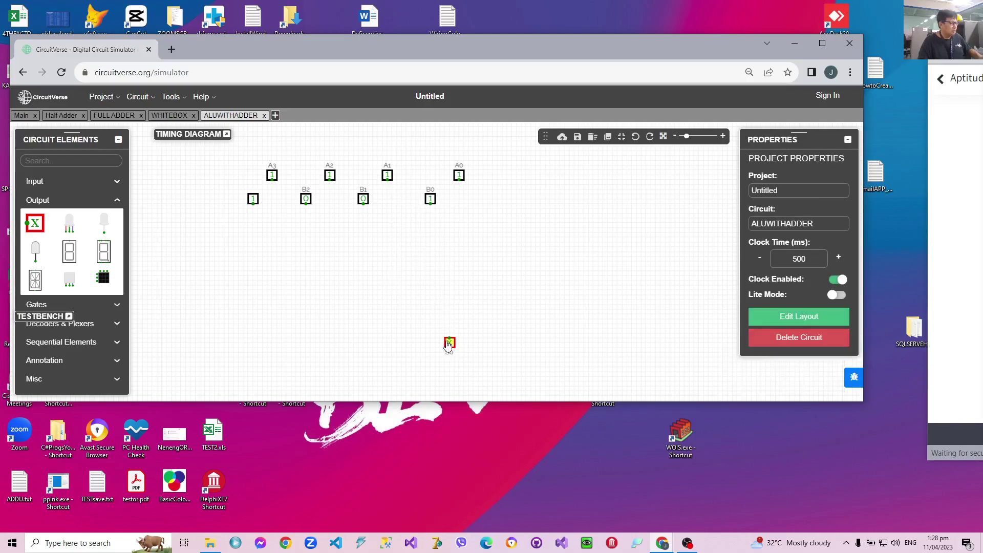
# Step: Nudge the S0 output right and place a second output to its left with its orientation set to DOWN
pyautogui.moveTo(447, 345); pyautogui.dragTo(453, 345)
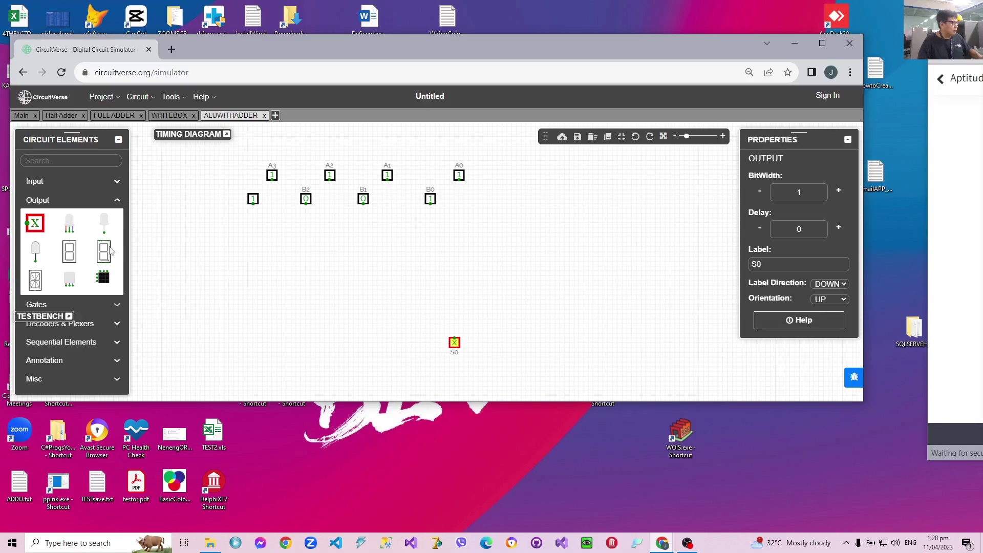
pyautogui.click(35, 223)
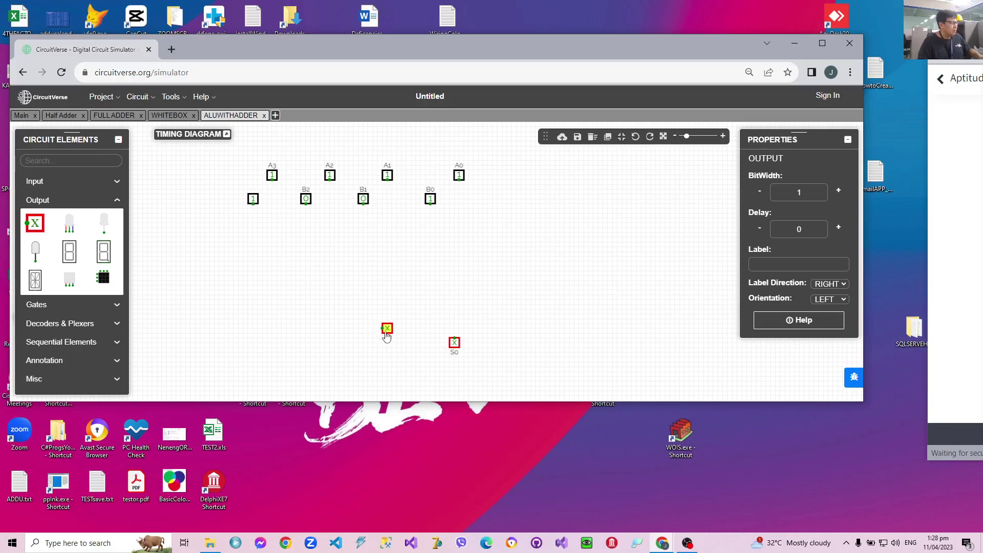
pyautogui.click(395, 350)
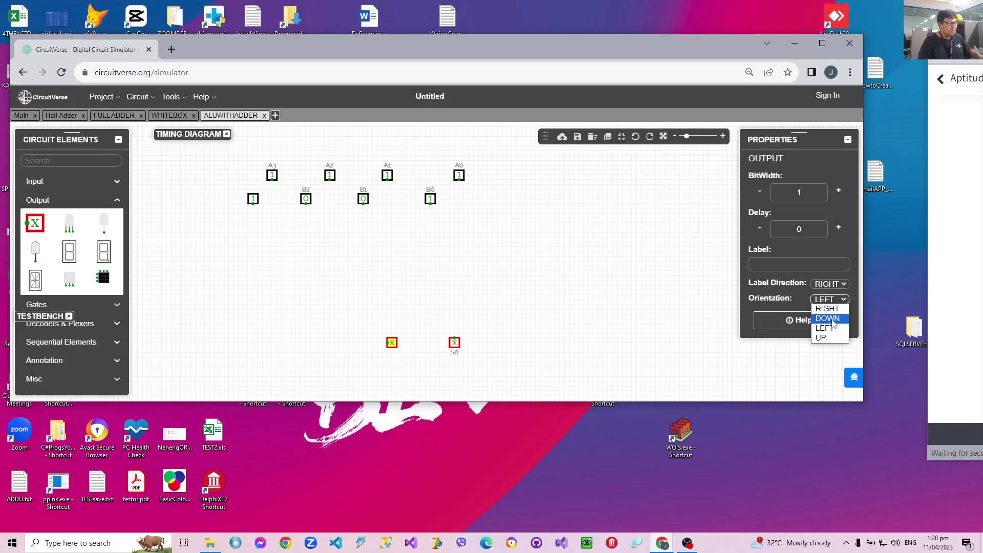
pyautogui.click(828, 318)
# Step: Label the output left of S0 as S1
pyautogui.click(786, 265)
pyautogui.write('A')
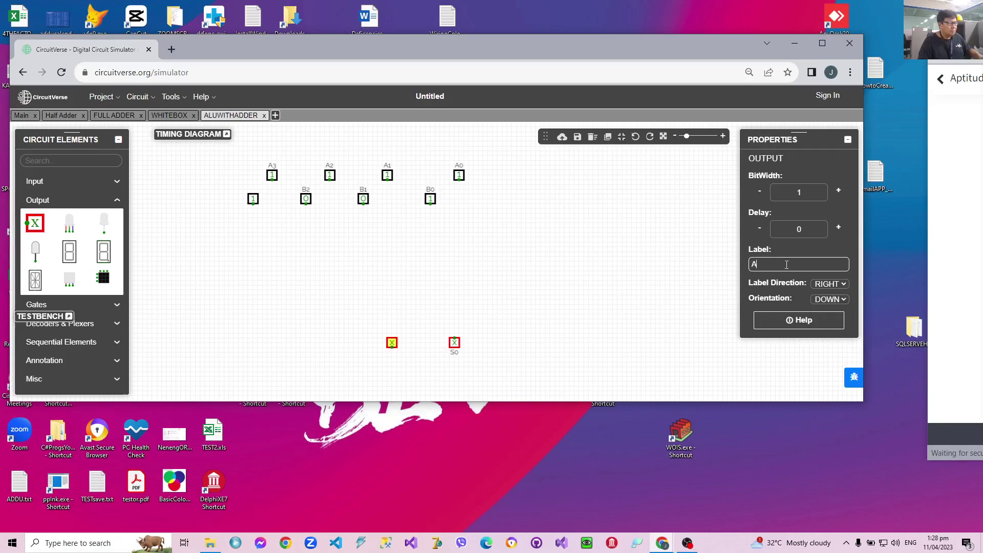
pyautogui.press('BackSpace')
pyautogui.write('S1')
# Step: Place a third output left of S1, in line with the other outputs, and label it S2
pyautogui.click(27, 233)
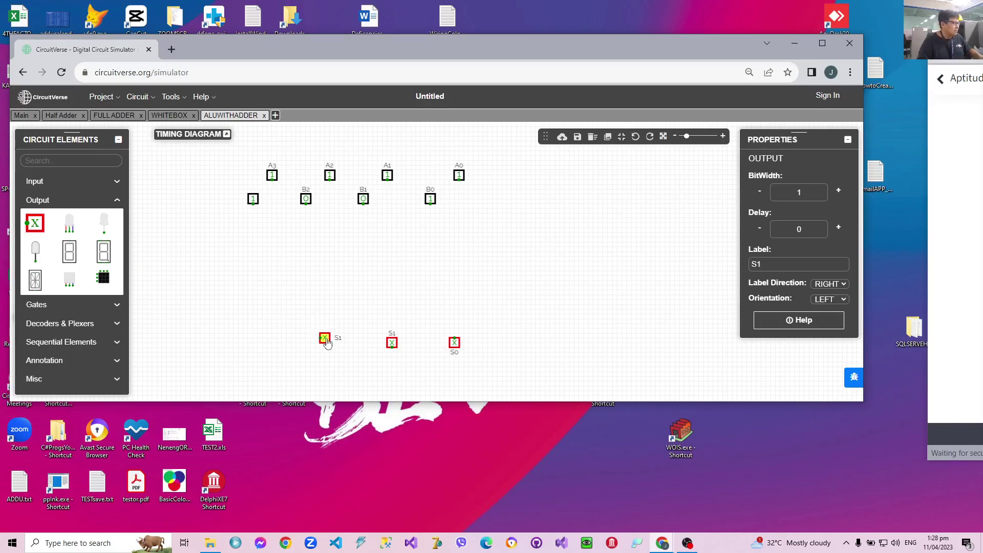
pyautogui.click(333, 347)
pyautogui.click(776, 266)
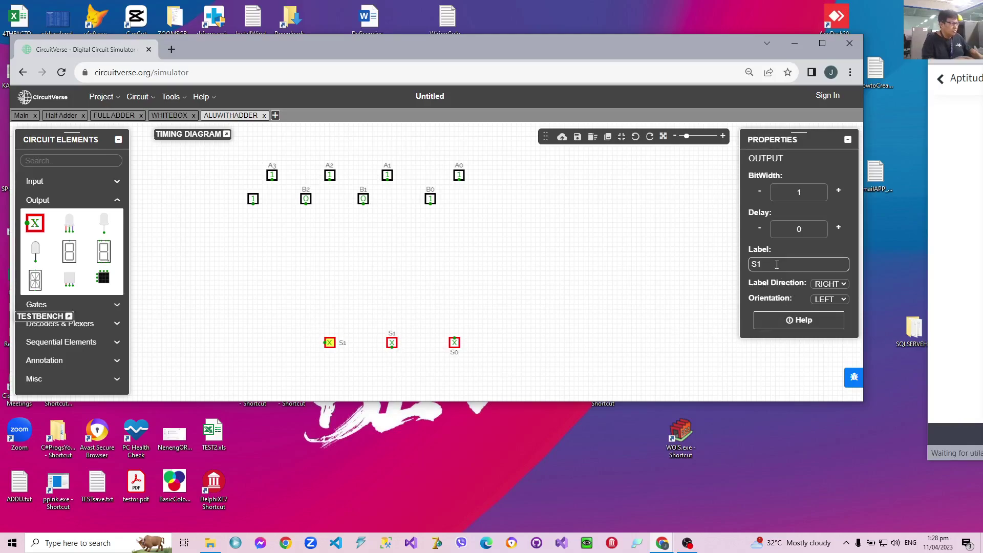
pyautogui.press('BackSpace')
pyautogui.write('2')
# Step: Try the RIGHT and DOWN orientations on the S2 output, and settle on UP
pyautogui.click(829, 299)
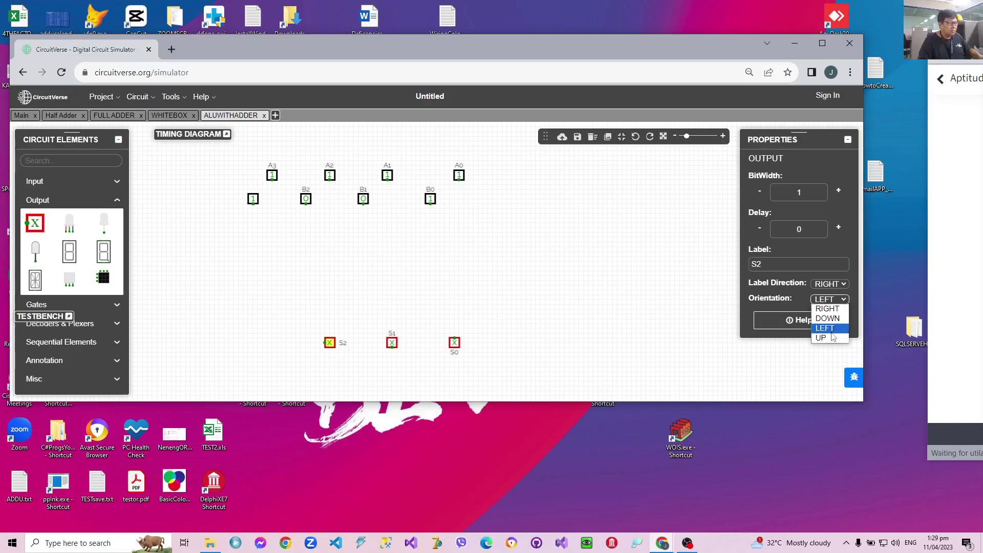
pyautogui.click(827, 310)
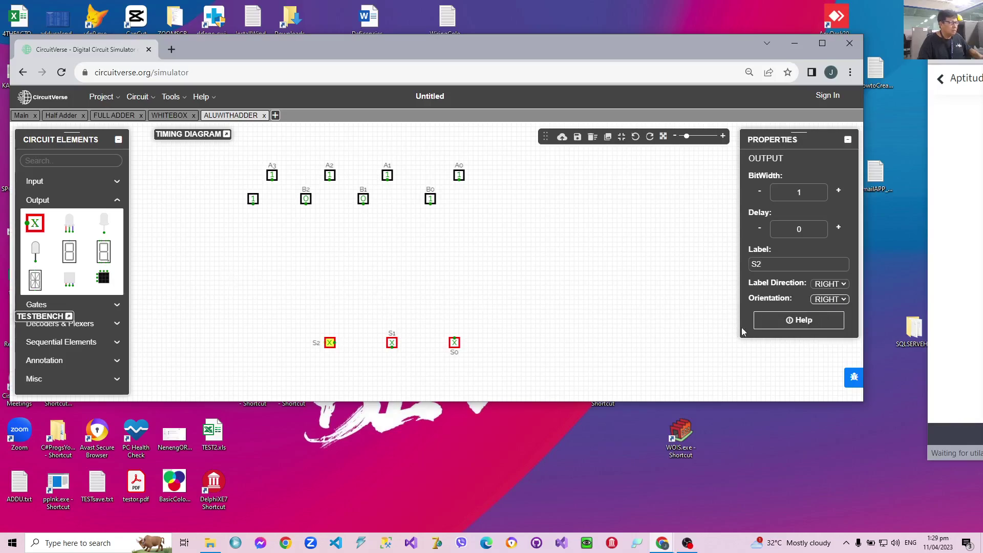
pyautogui.click(839, 300)
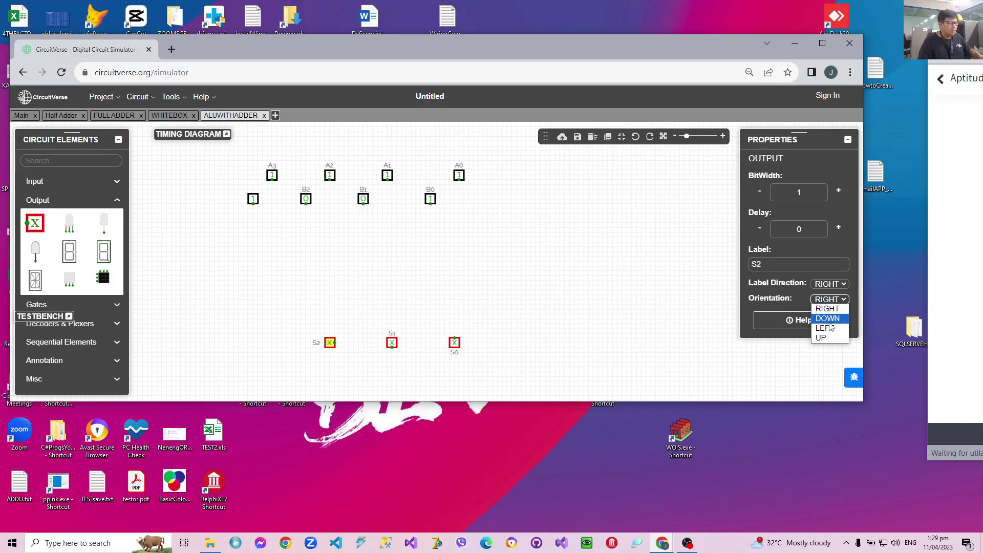
pyautogui.click(827, 317)
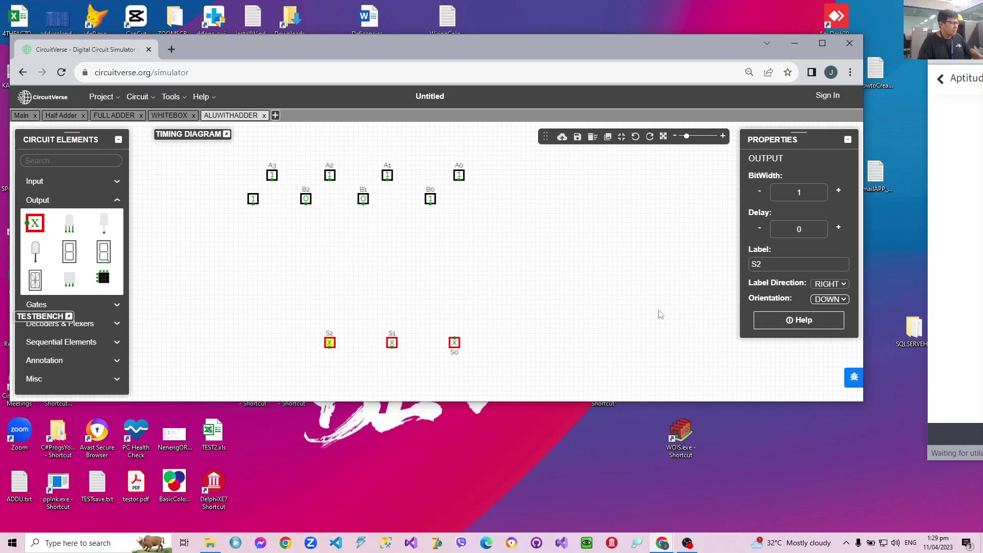
pyautogui.click(843, 301)
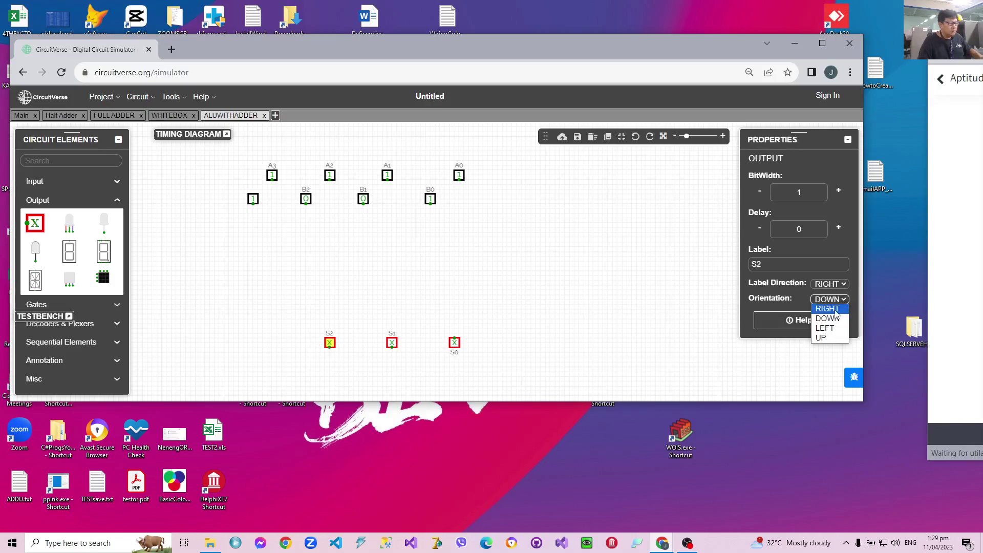
pyautogui.click(829, 337)
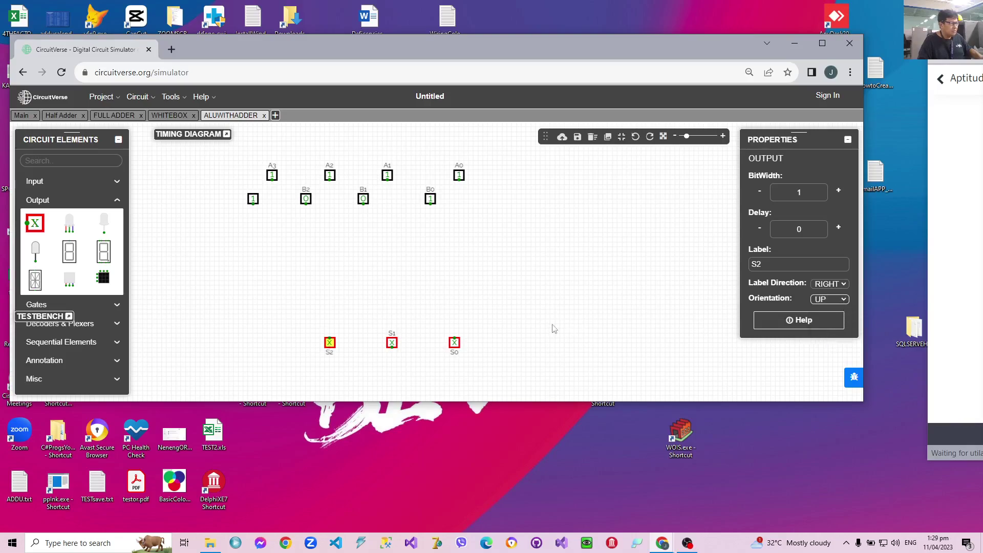
# Step: Set the S1 output's orientation to UP to match S0 and S2
pyautogui.click(392, 343)
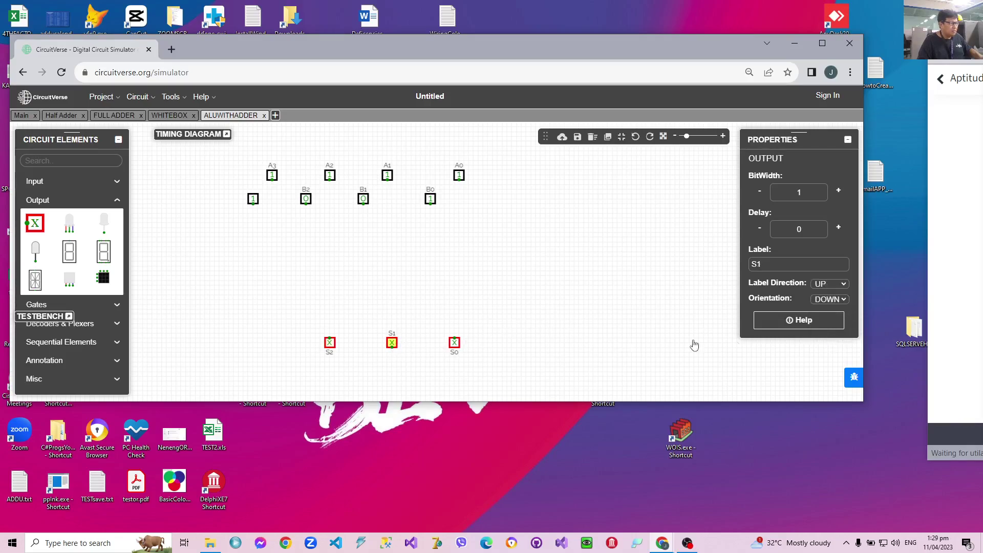
pyautogui.click(843, 299)
pyautogui.click(830, 337)
# Step: Place a fourth output left of S2, label it S4, set its orientation to UP, and align it with the other outputs
pyautogui.click(34, 223)
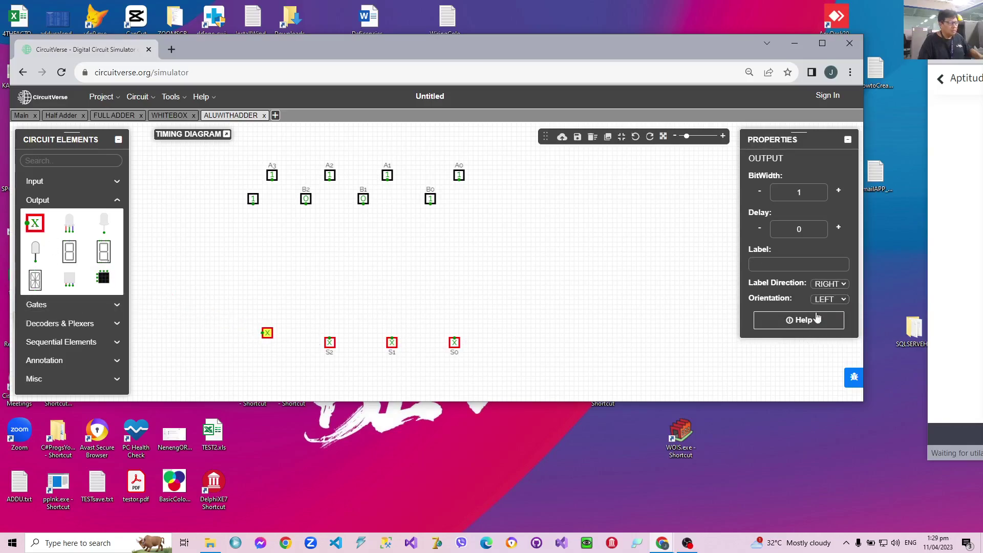
pyautogui.click(776, 264)
pyautogui.write('S4')
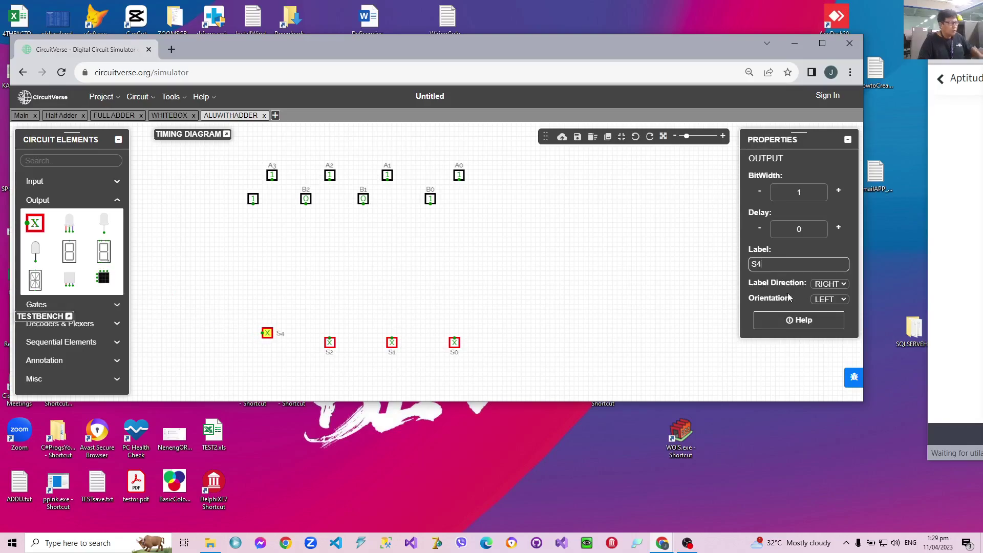
pyautogui.click(843, 299)
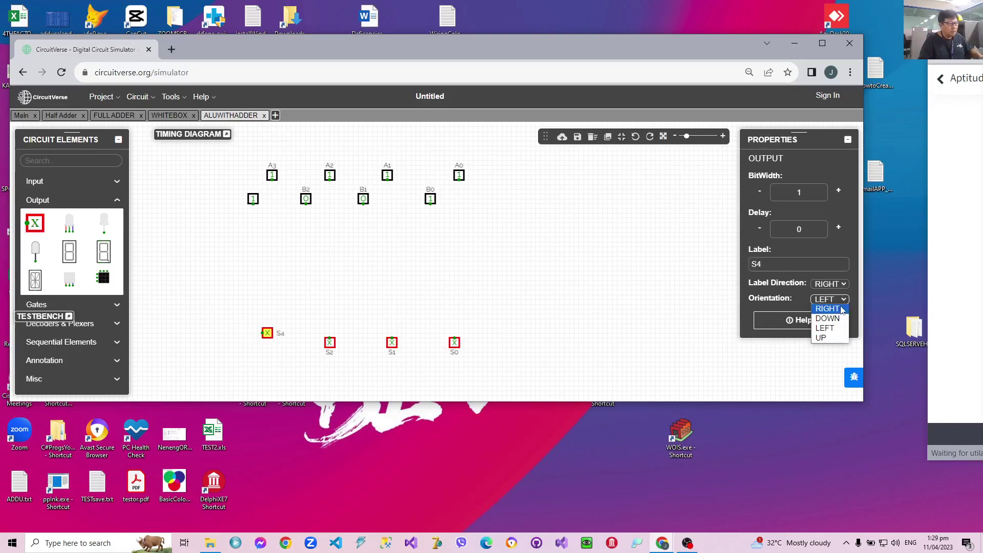
pyautogui.click(828, 339)
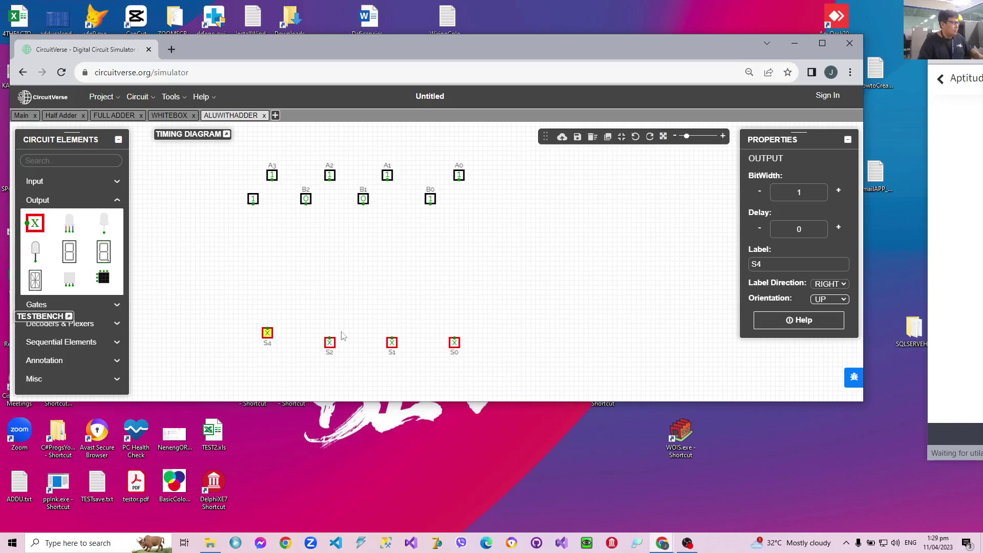
pyautogui.moveTo(268, 333); pyautogui.dragTo(268, 342)
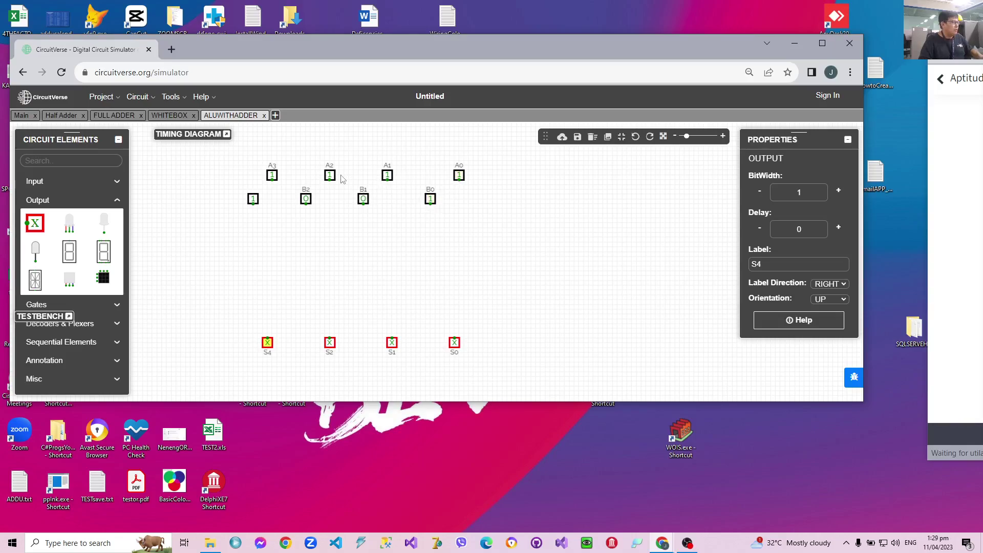
# Step: Label the unlabelled input left of B2 as B3
pyautogui.click(253, 200)
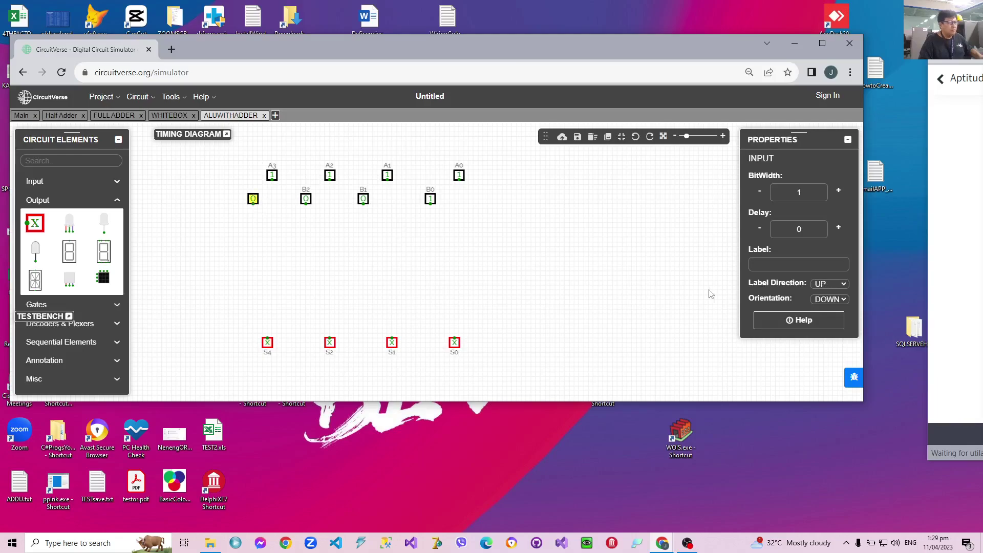
pyautogui.click(760, 263)
pyautogui.write('B3')
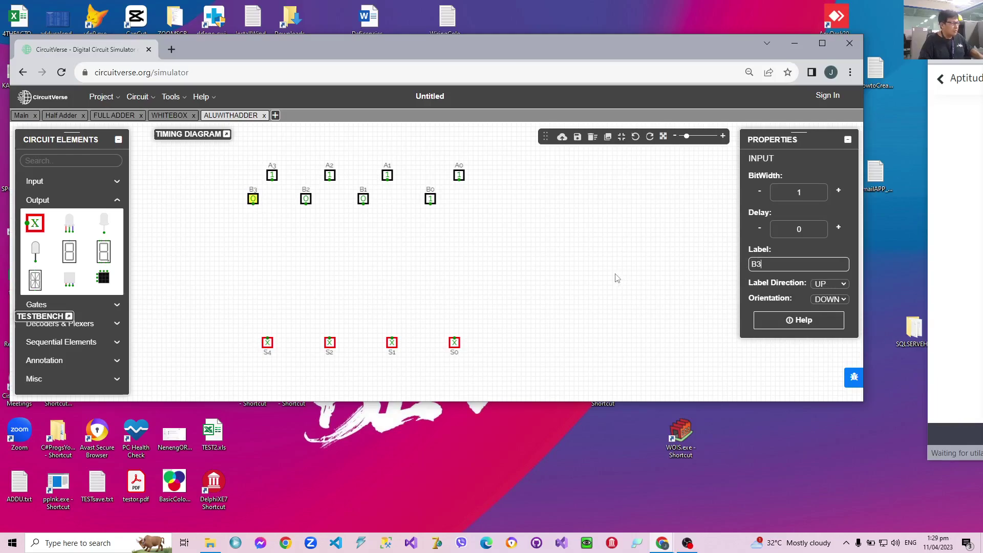
pyautogui.click(618, 278)
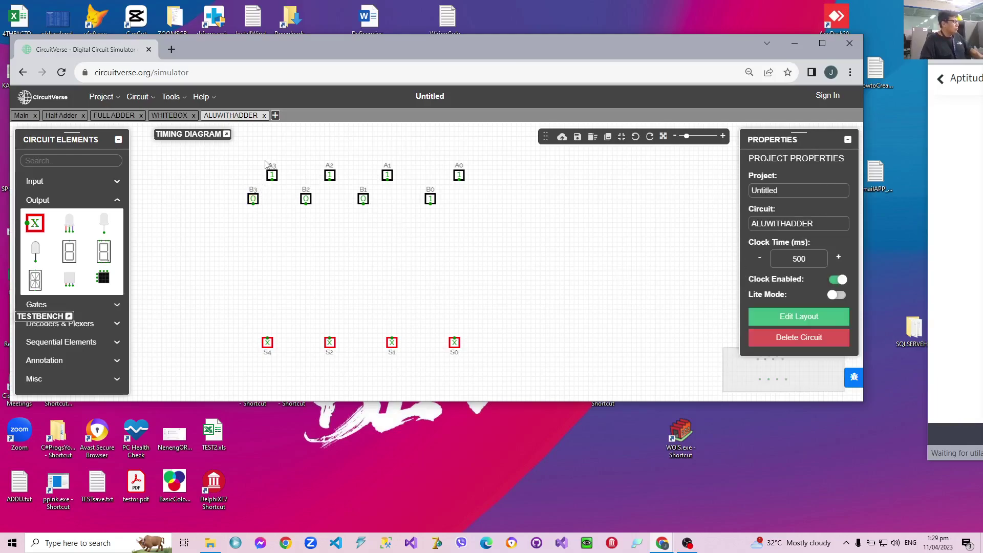
# Step: Place an adder below the A0 input and set its direction to LEFT
pyautogui.click(117, 379)
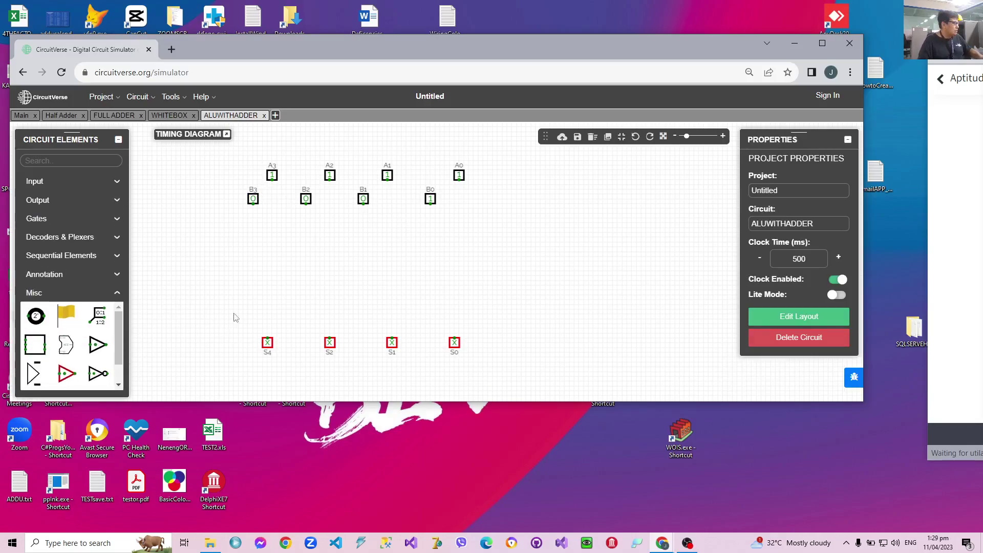
pyautogui.click(35, 344)
pyautogui.click(459, 252)
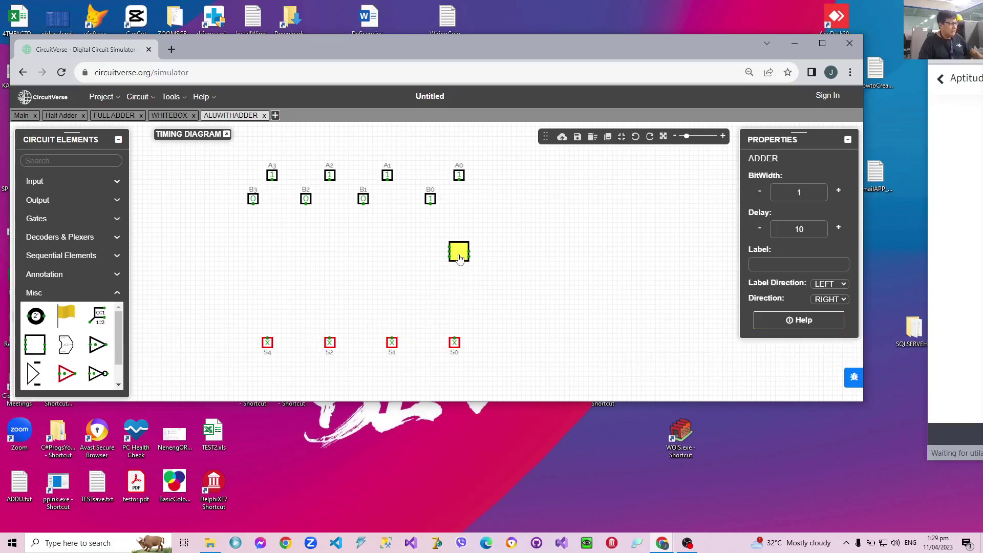
pyautogui.click(846, 299)
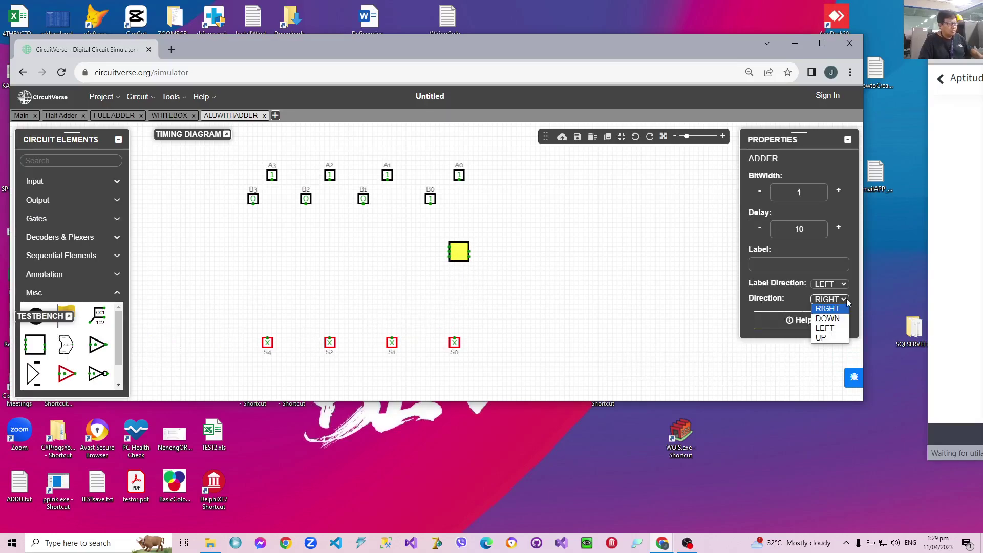
pyautogui.click(838, 328)
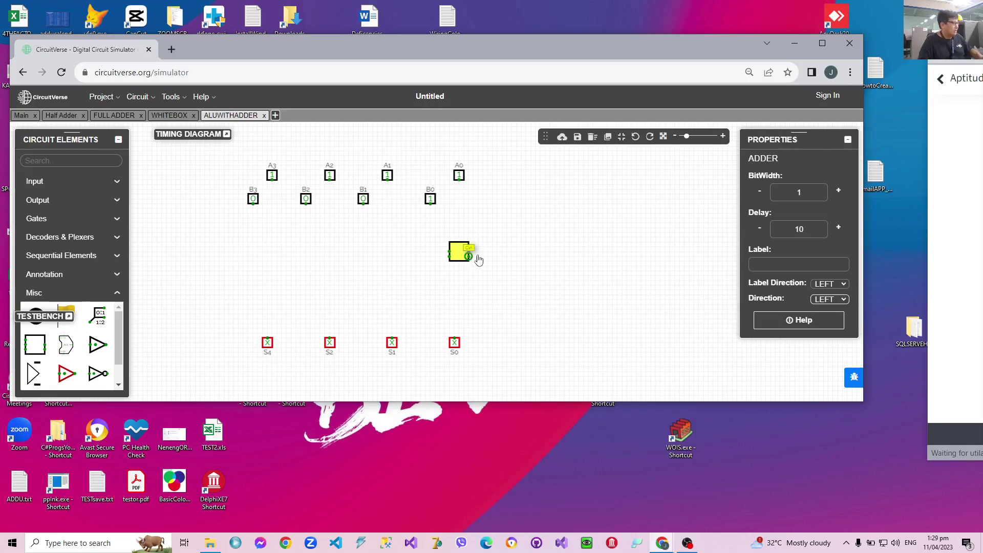
# Step: Place a constant value of 0 just right of the adder and set its orientation to LEFT
pyautogui.click(57, 187)
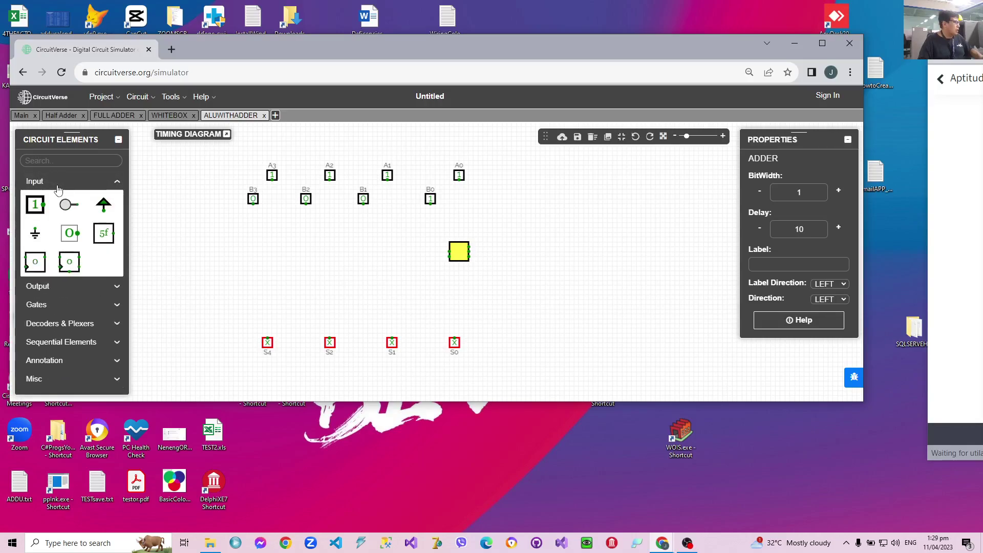
pyautogui.click(71, 236)
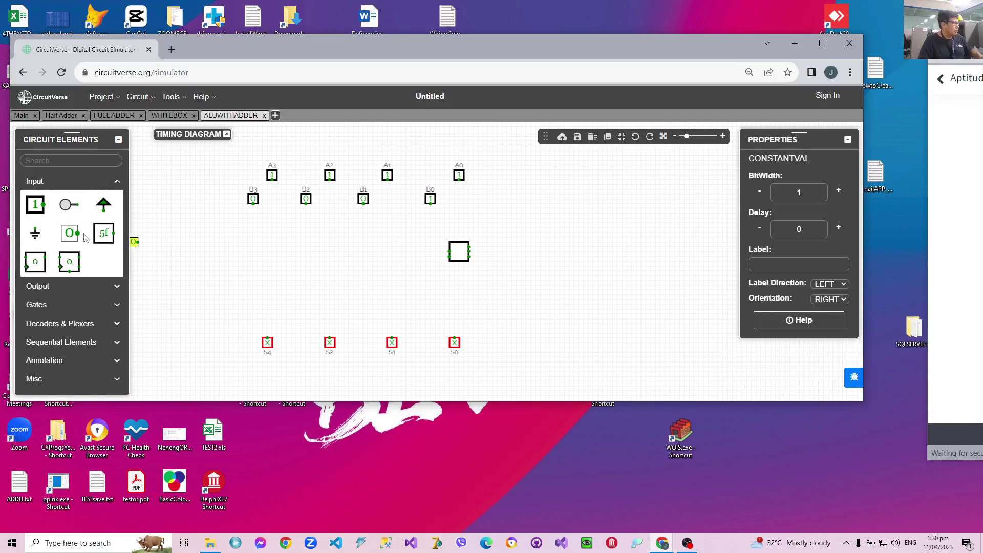
pyautogui.moveTo(135, 242); pyautogui.dragTo(504, 260)
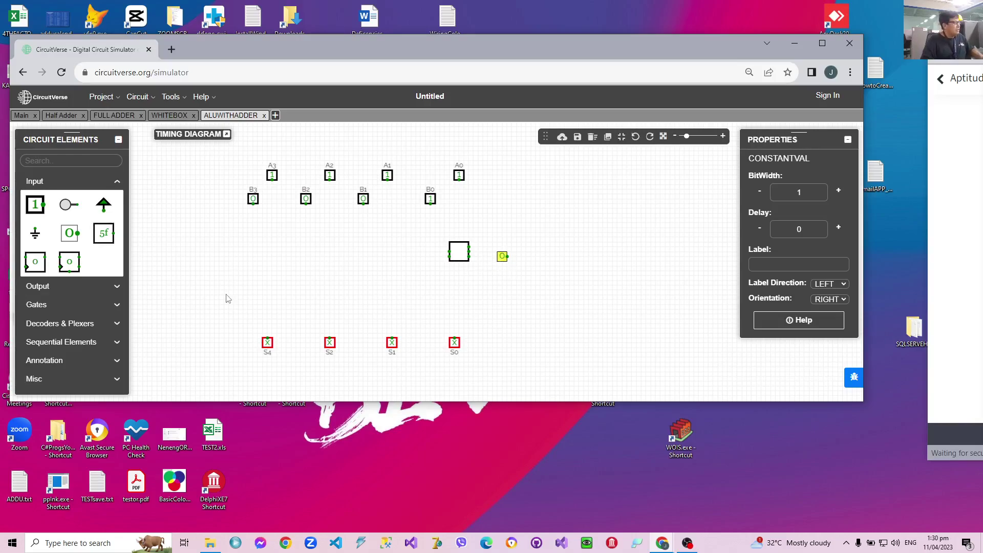
pyautogui.click(54, 379)
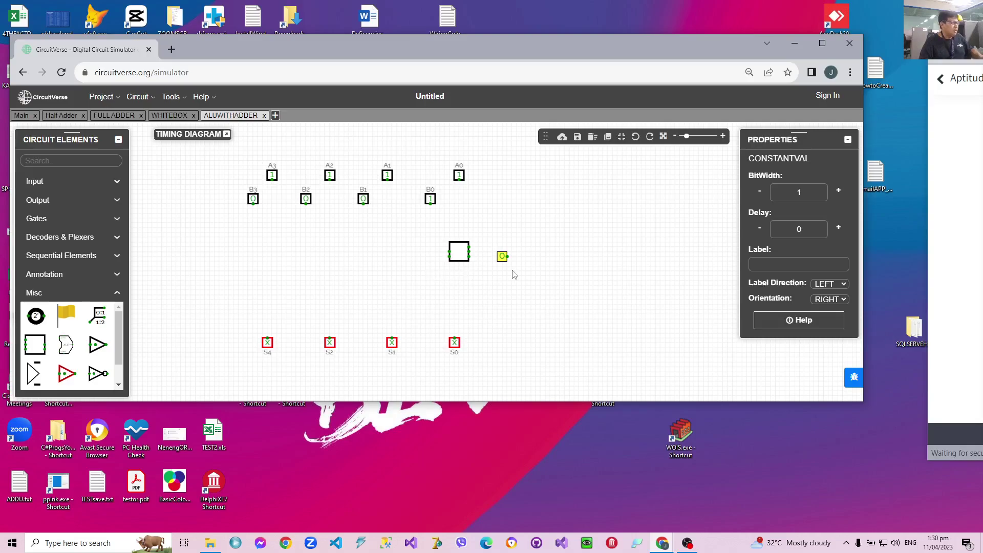
pyautogui.click(844, 299)
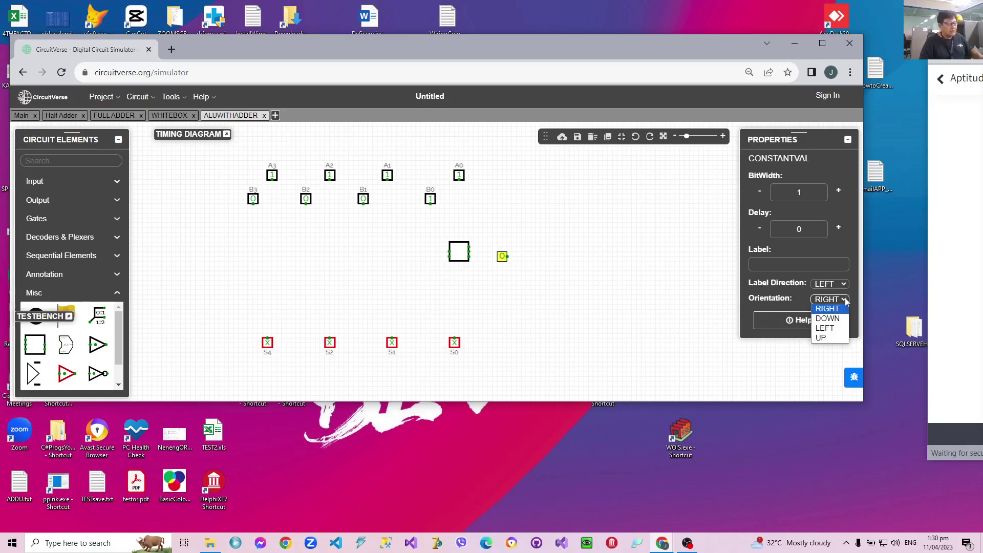
pyautogui.click(828, 328)
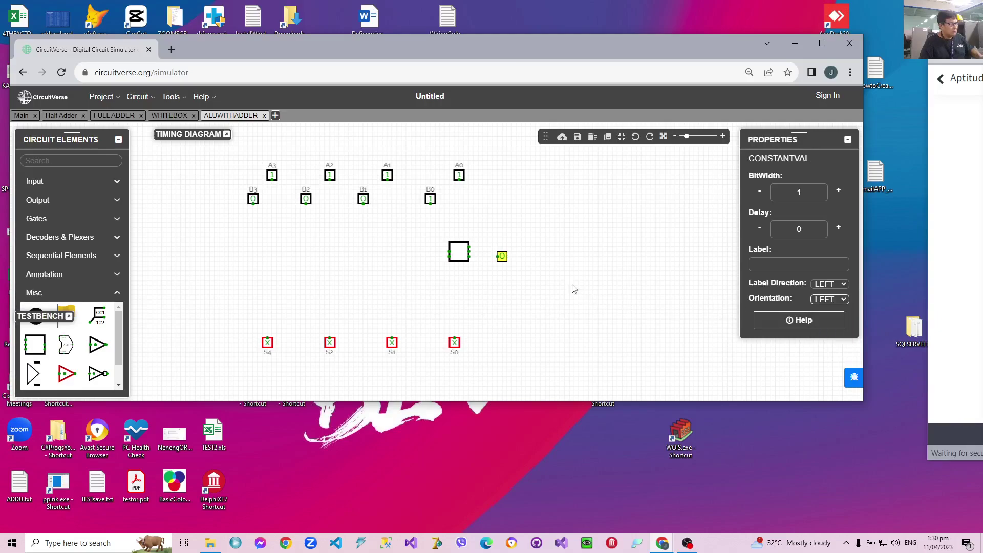
# Step: Wire the constant 0, the B0 input and the A0 input to the adder's three inputs
pyautogui.moveTo(498, 256); pyautogui.dragTo(469, 257)
pyautogui.click(490, 288)
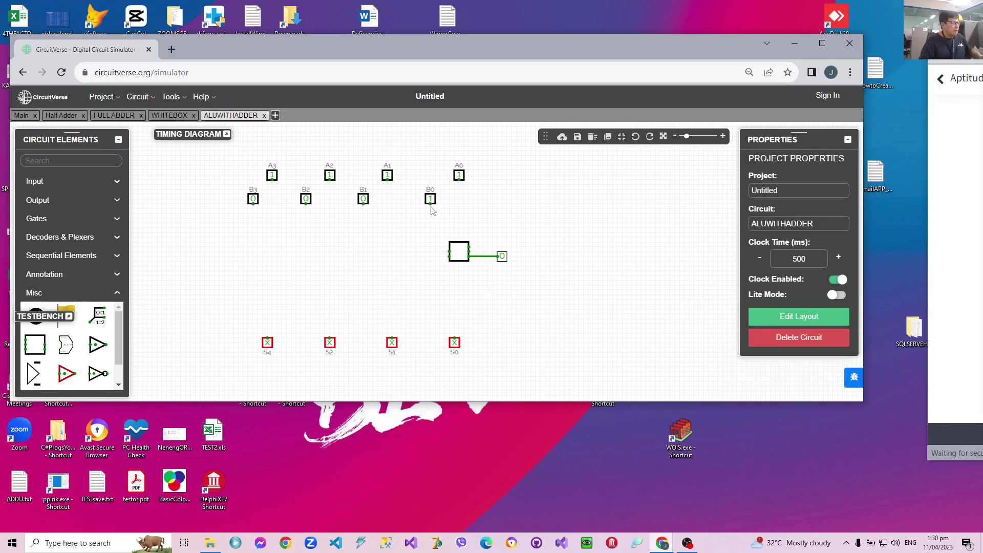
pyautogui.moveTo(431, 204)
pyautogui.mouseDown()
pyautogui.moveTo(430, 223)
pyautogui.moveTo(492, 225)
pyautogui.moveTo(494, 256)
pyautogui.moveTo(469, 251)
pyautogui.mouseUp()
pyautogui.moveTo(459, 180); pyautogui.dragTo(478, 250)
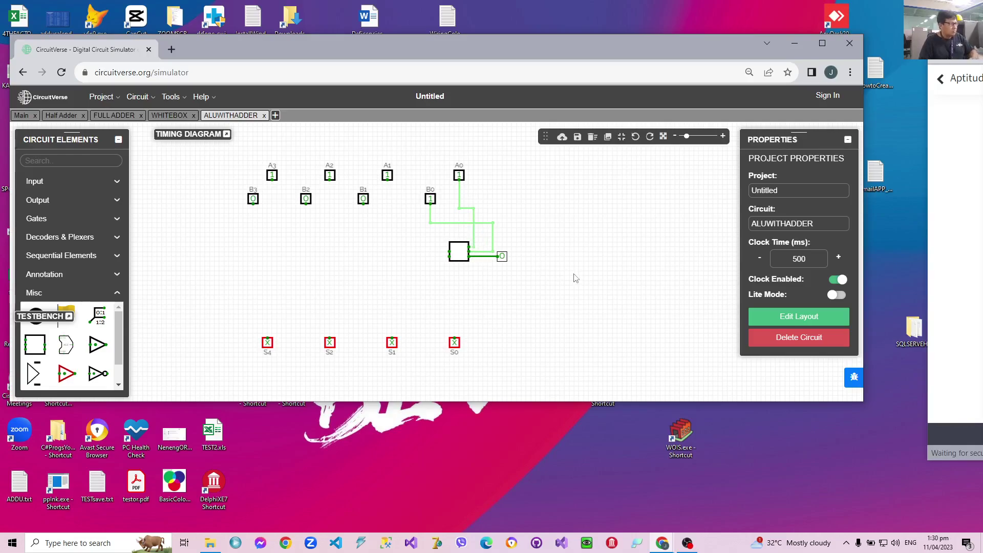
# Step: Wire the adder's Sum pin to the S0 output
pyautogui.scroll(4, 576, 277)
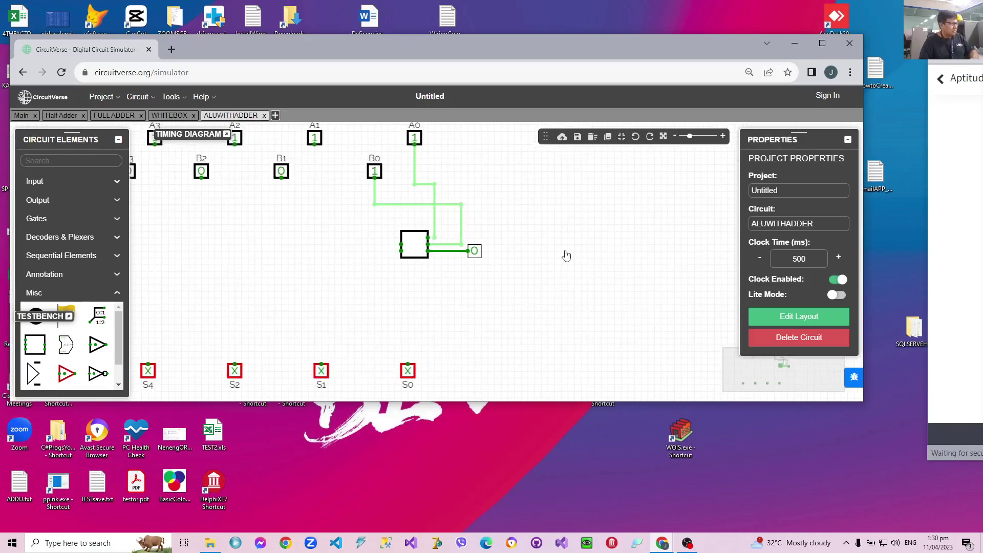
pyautogui.scroll(3, 636, 253)
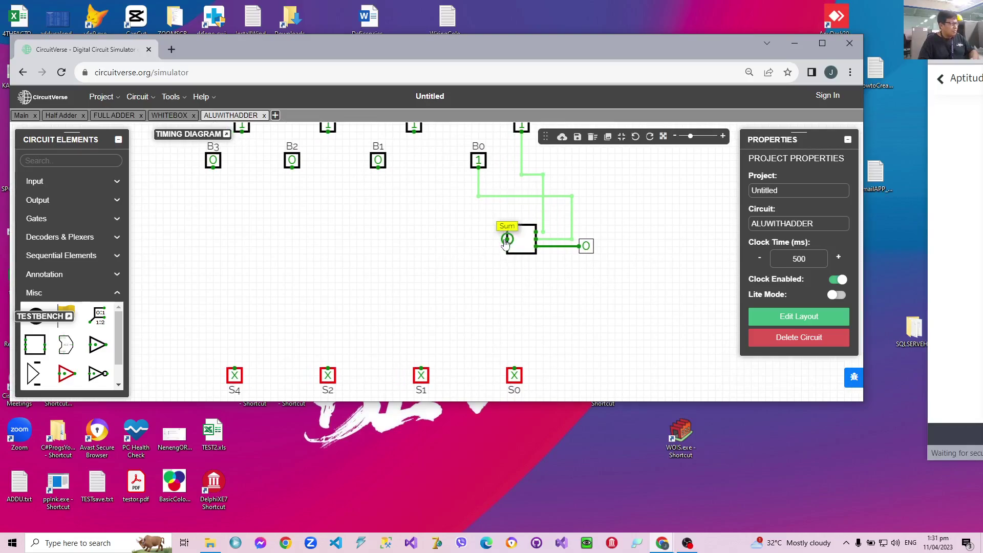
pyautogui.moveTo(506, 239); pyautogui.dragTo(514, 370)
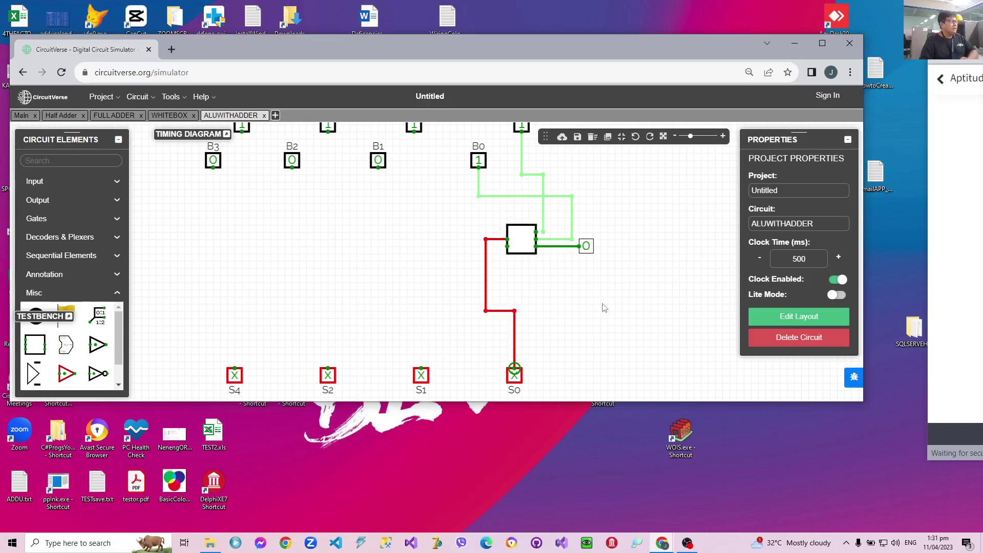
# Step: Place a second adder left of the first, below A1 and B1, and set its direction to LEFT
pyautogui.moveTo(408, 251); pyautogui.dragTo(444, 276)
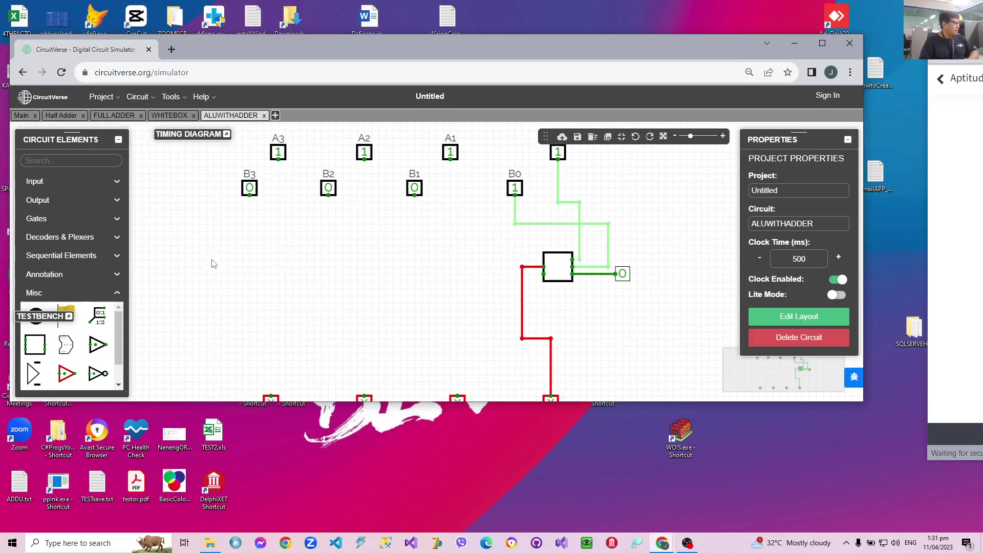
pyautogui.moveTo(38, 348); pyautogui.dragTo(439, 274)
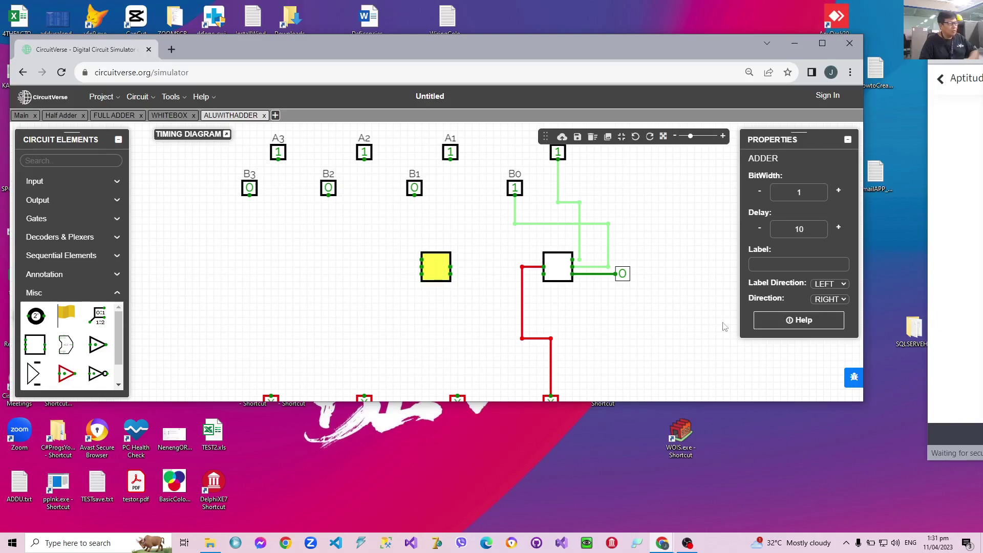
pyautogui.click(846, 300)
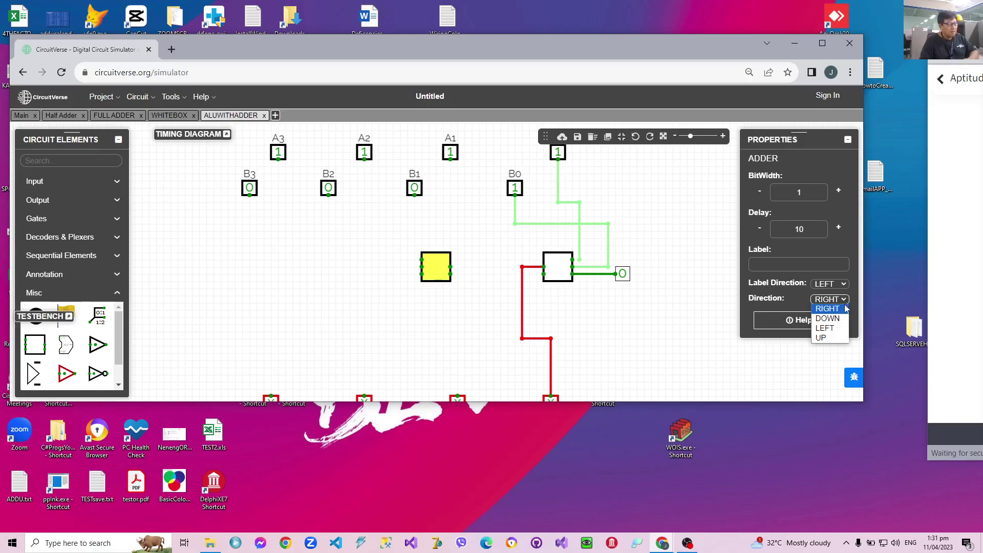
pyautogui.click(831, 331)
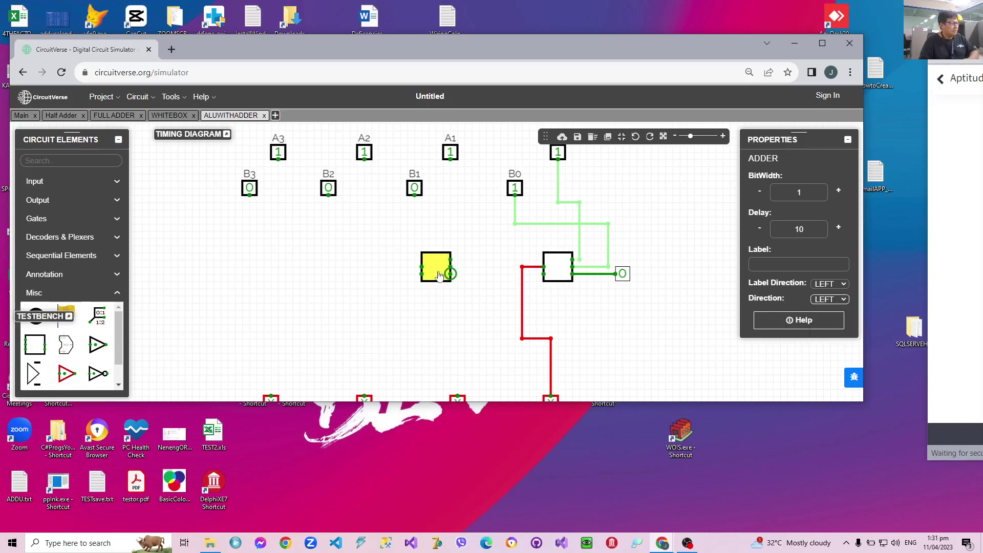
pyautogui.moveTo(431, 268)
pyautogui.mouseDown()
pyautogui.moveTo(424, 271)
pyautogui.moveTo(434, 269)
pyautogui.mouseUp()
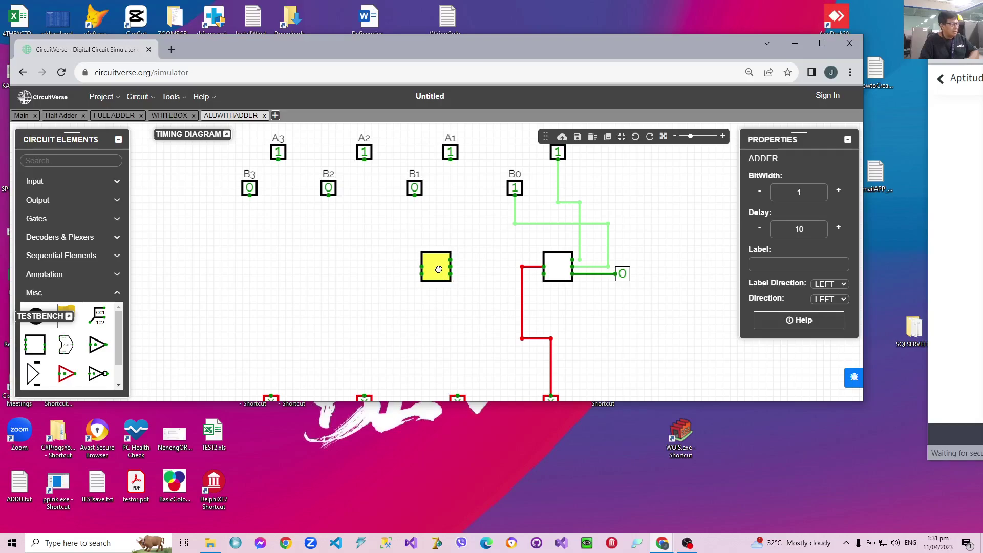
# Step: Label the first adder, below A0, as FA0
pyautogui.click(544, 276)
pyautogui.click(772, 270)
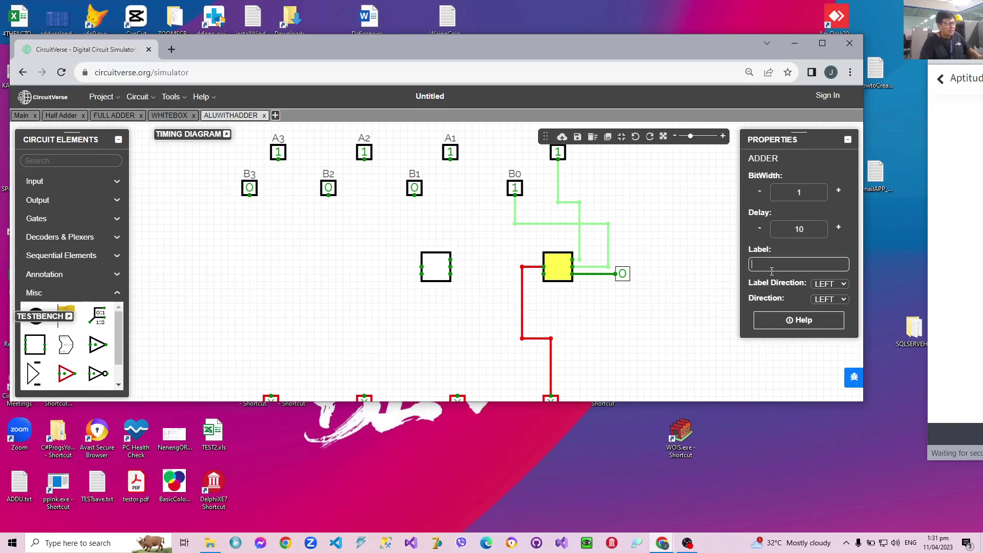
pyautogui.write('FA0')
pyautogui.click(701, 314)
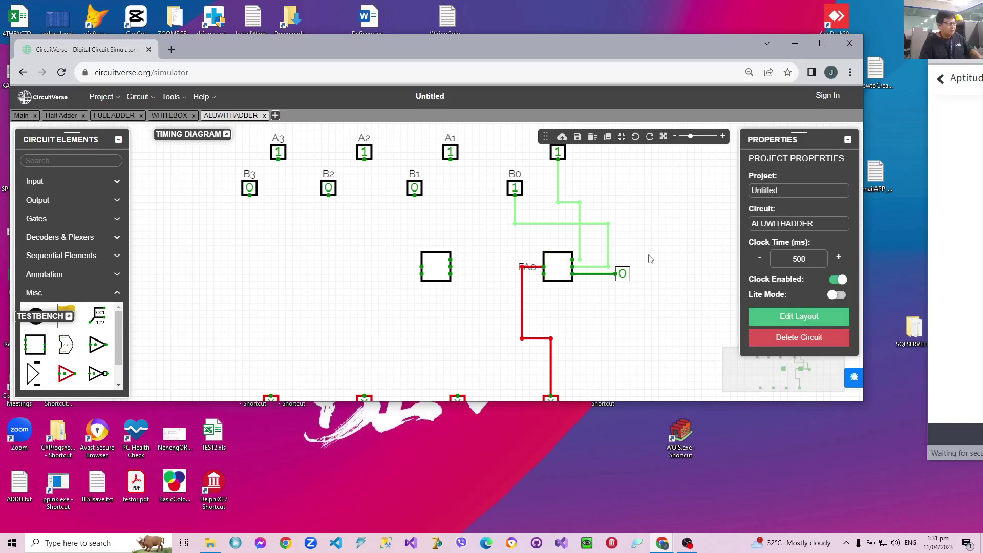
# Step: Try the UP direction on the FA0 adder, and switch it to RIGHT
pyautogui.click(562, 268)
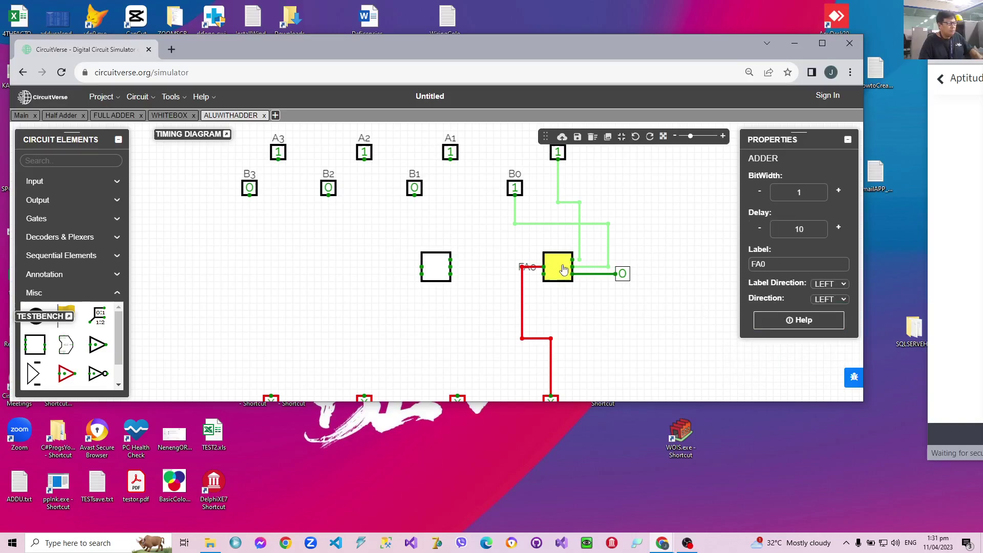
pyautogui.click(843, 300)
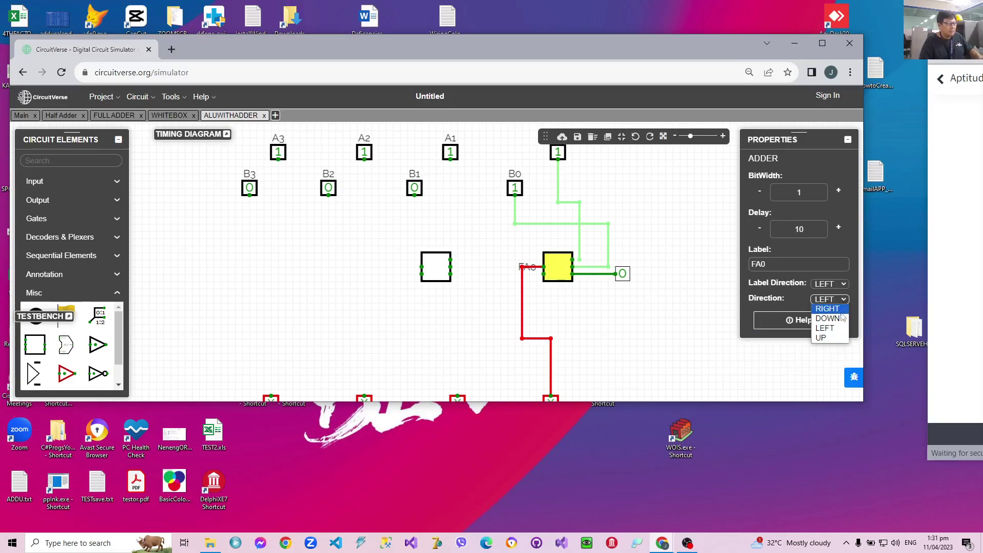
pyautogui.click(825, 338)
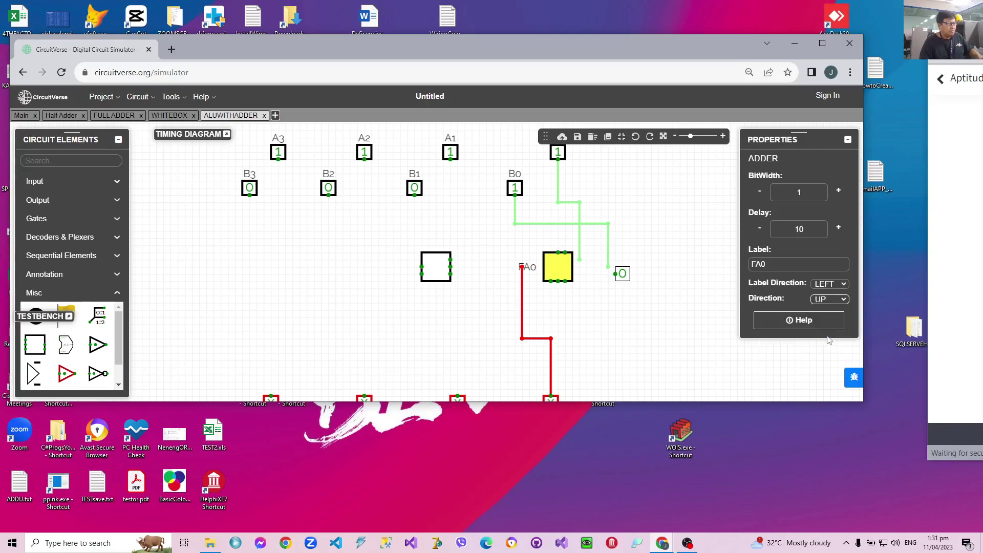
pyautogui.click(842, 301)
pyautogui.click(842, 312)
# Step: Set the FA0 adder's label direction to UP
pyautogui.click(843, 288)
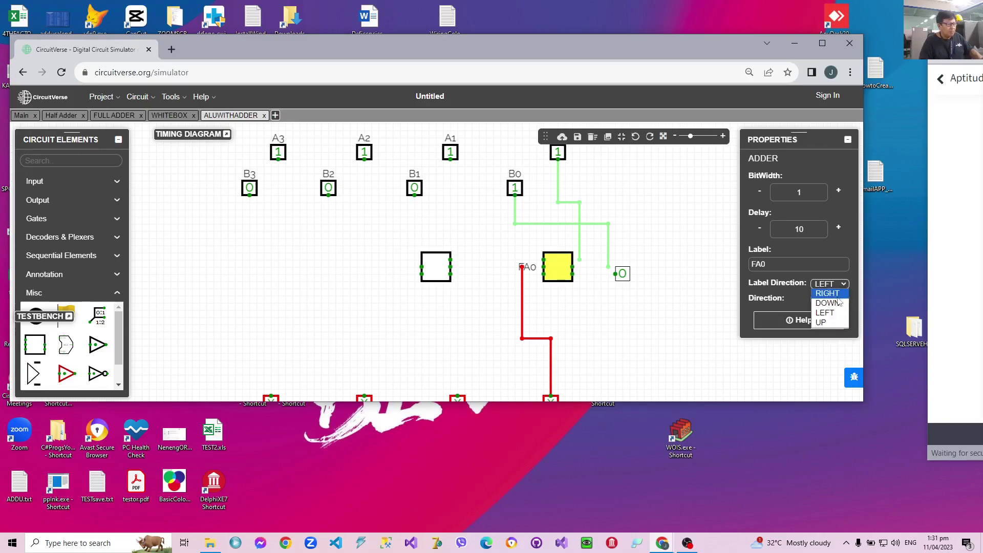
pyautogui.click(822, 322)
pyautogui.click(637, 329)
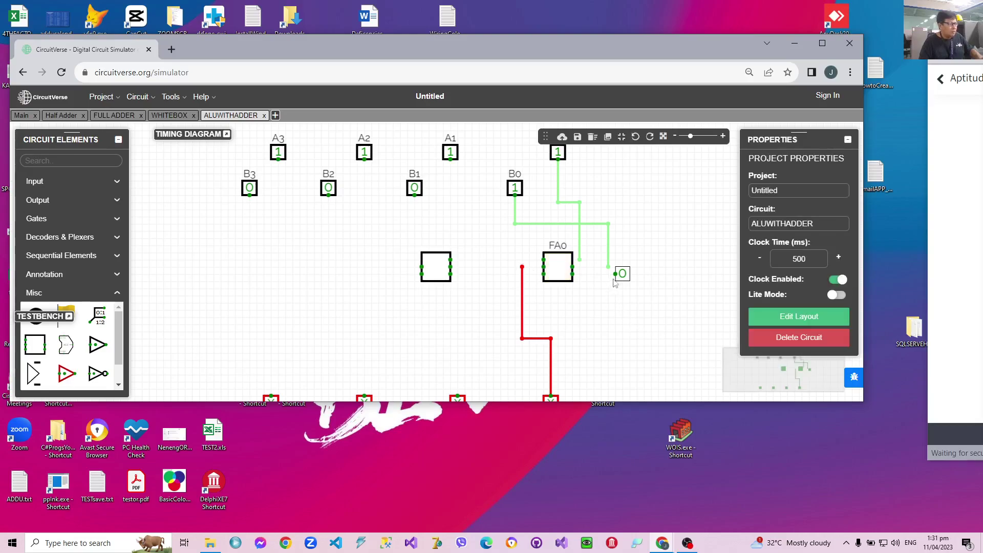
# Step: Try wiring the constant 0 input to the FA0 adder, and delete the resulting wire segments
pyautogui.moveTo(616, 274); pyautogui.dragTo(573, 273)
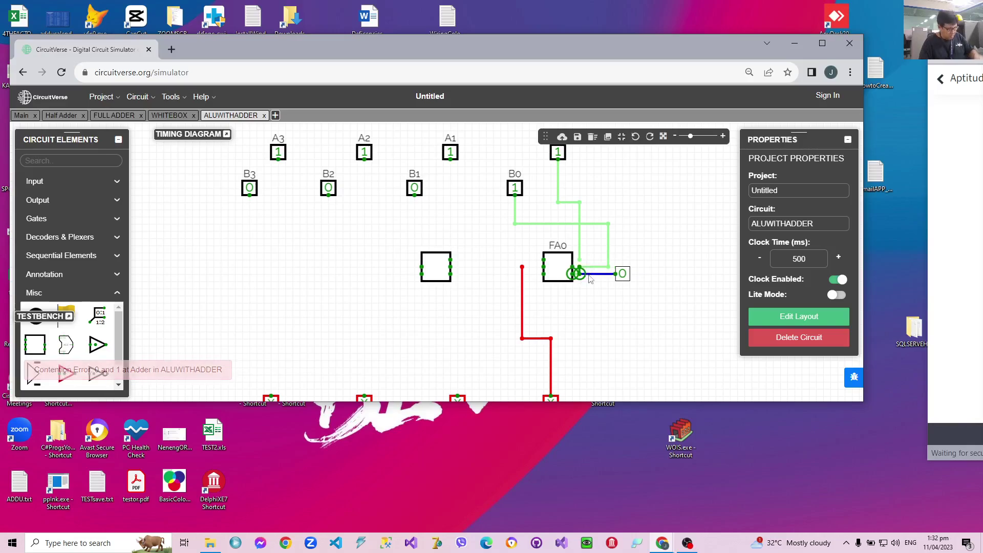
pyautogui.press('Delete')
pyautogui.click(593, 267)
pyautogui.press('Delete')
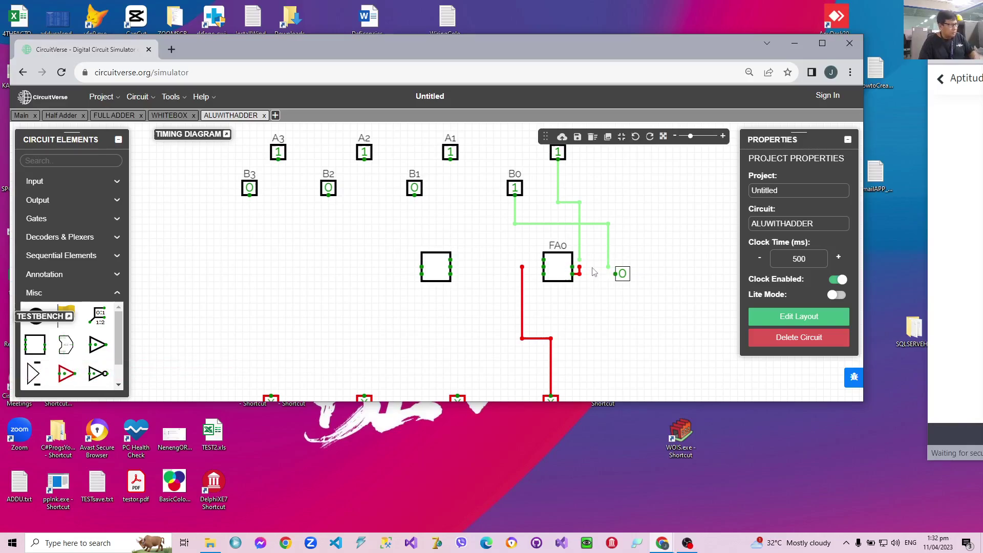
pyautogui.click(579, 273)
pyautogui.press('Delete')
# Step: Set the FA0 adder's direction to LEFT, and wire the constant 0 to Cin and Sum to the loose output wire
pyautogui.click(556, 266)
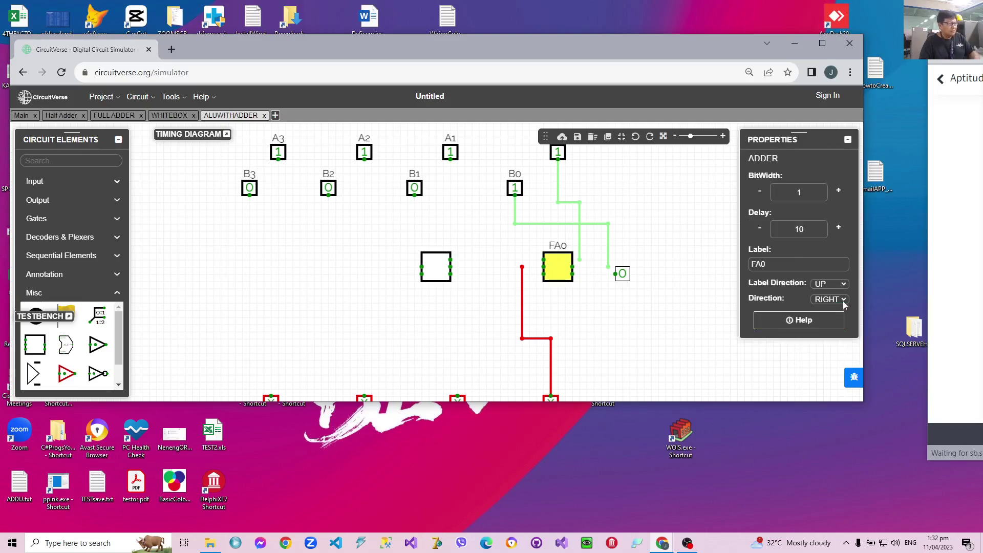
pyautogui.click(842, 300)
pyautogui.click(834, 333)
pyautogui.moveTo(615, 274)
pyautogui.mouseDown()
pyautogui.moveTo(572, 274)
pyautogui.moveTo(572, 259)
pyautogui.moveTo(522, 266)
pyautogui.mouseUp()
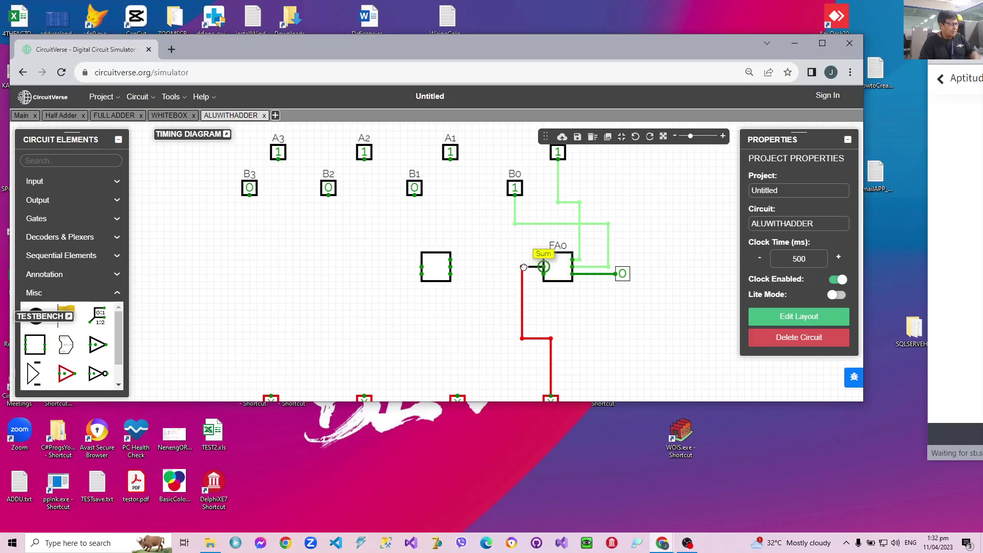
# Step: Label the adder beside FA0 as FA1 and set its label direction to UP
pyautogui.click(436, 267)
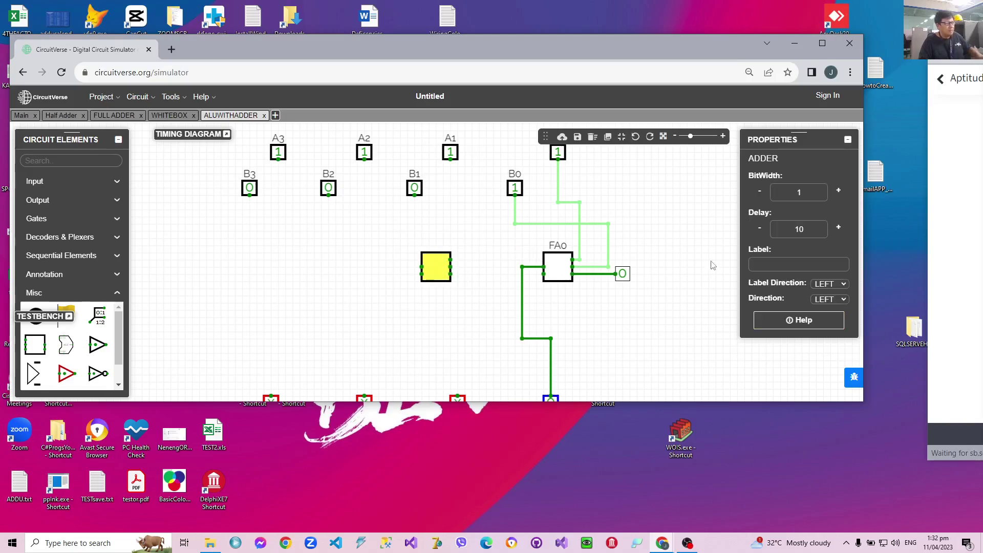
pyautogui.click(765, 264)
pyautogui.write('FA')
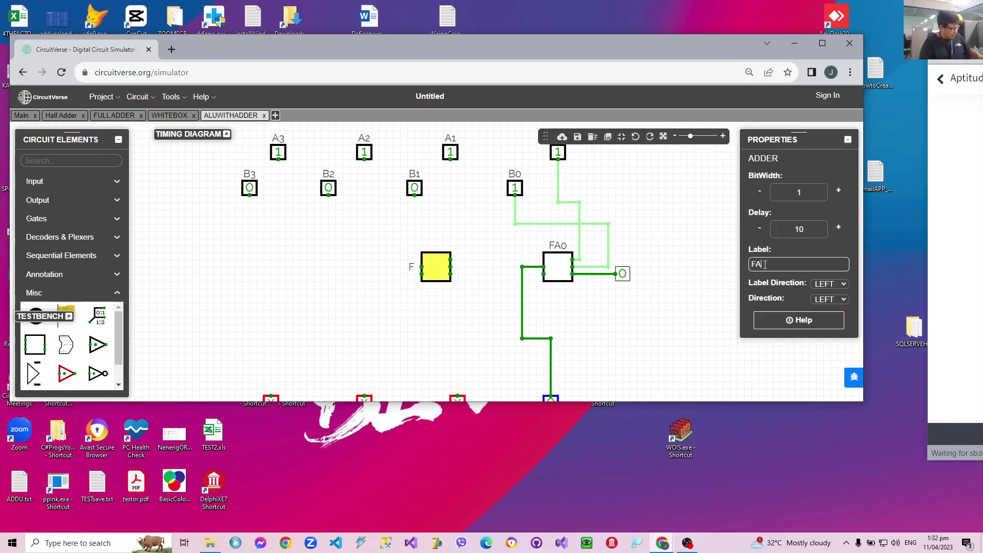
pyautogui.write('1')
pyautogui.click(667, 321)
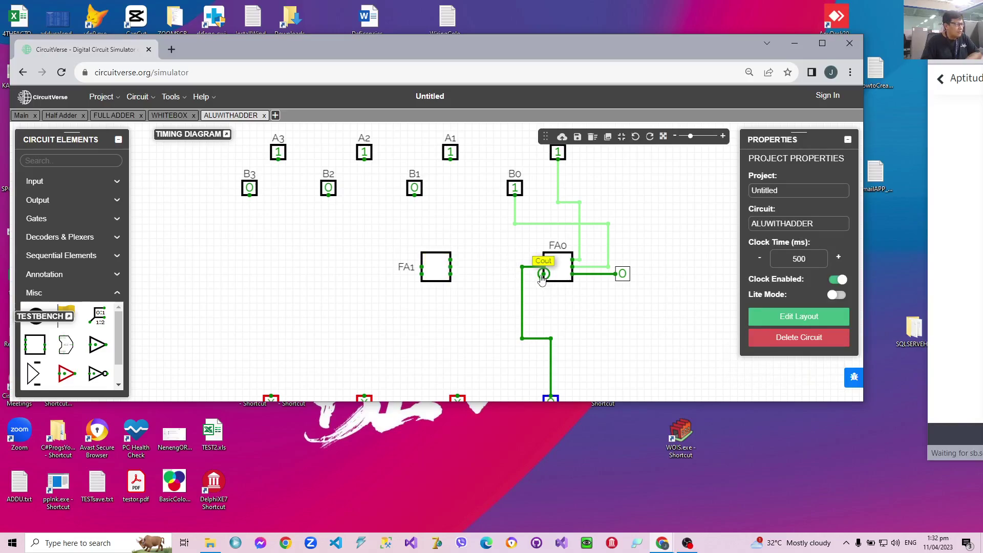
pyautogui.click(439, 277)
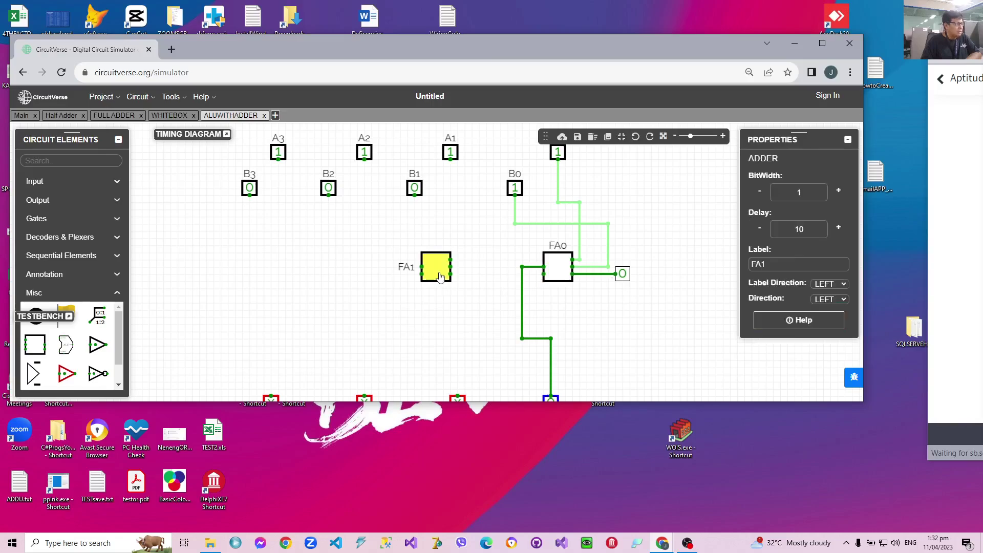
pyautogui.click(844, 285)
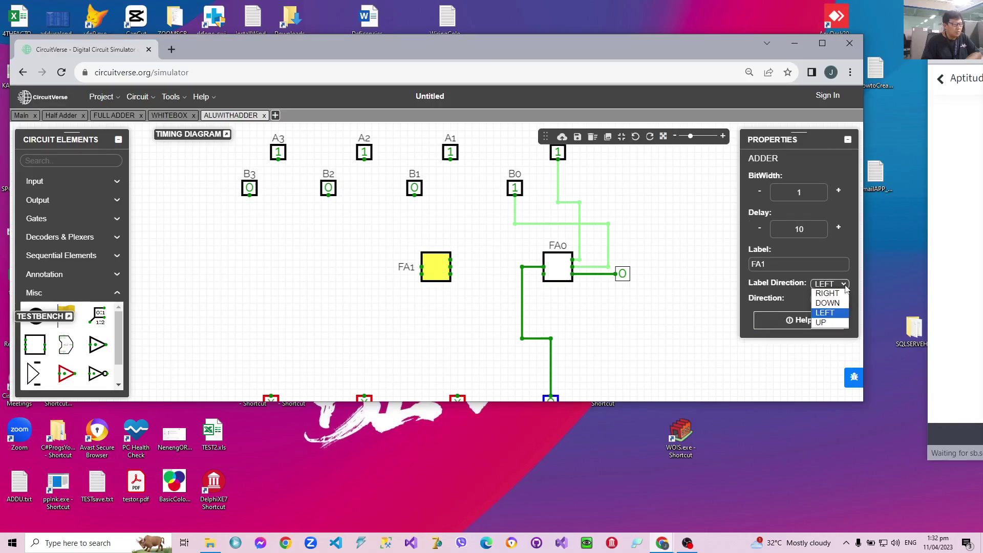
pyautogui.click(830, 322)
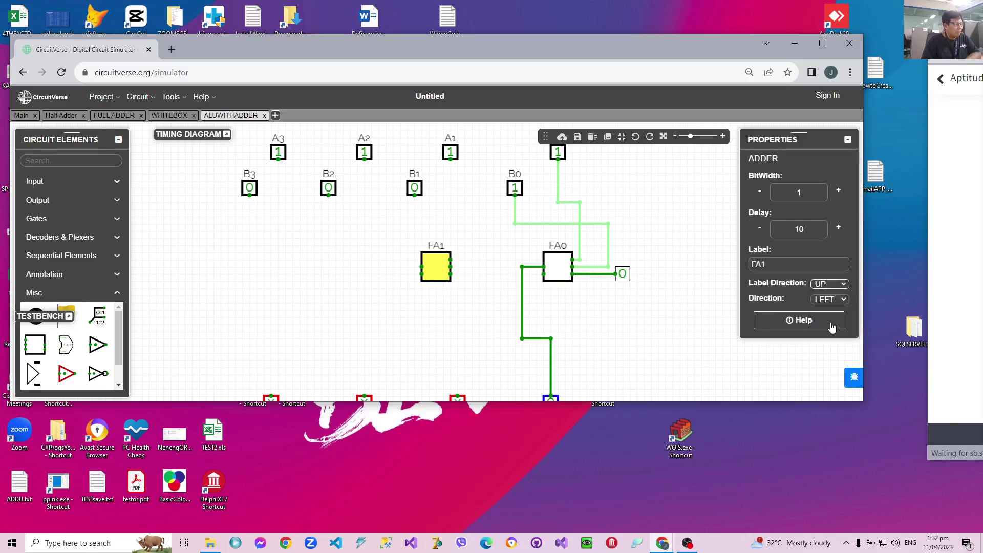
# Step: Wire FA0's Cout to FA1's Cin, and connect B1 and A1 to FA1's B and A terminals
pyautogui.moveTo(542, 274); pyautogui.dragTo(450, 274)
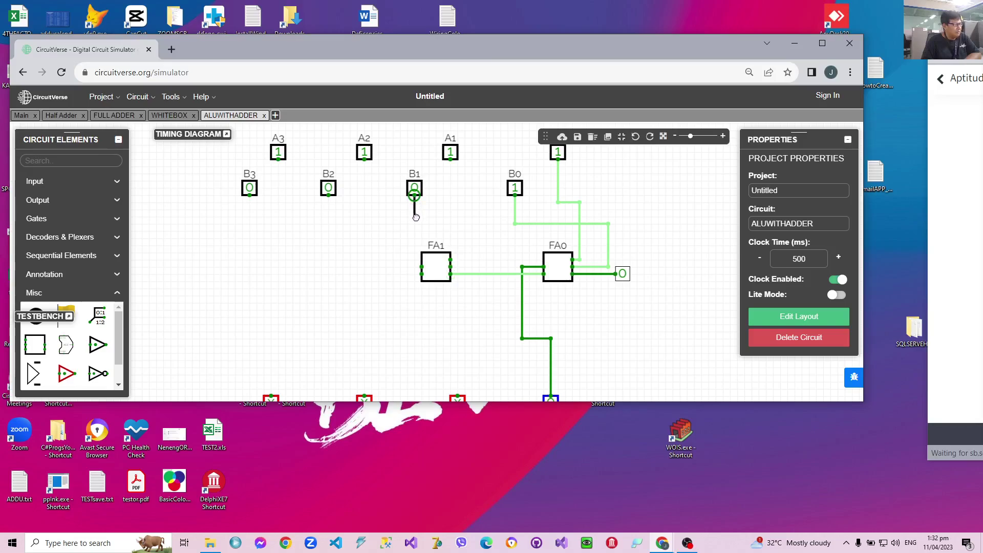
pyautogui.moveTo(416, 216)
pyautogui.mouseDown()
pyautogui.moveTo(489, 218)
pyautogui.moveTo(494, 245)
pyautogui.moveTo(493, 217)
pyautogui.moveTo(494, 267)
pyautogui.moveTo(451, 265)
pyautogui.mouseUp()
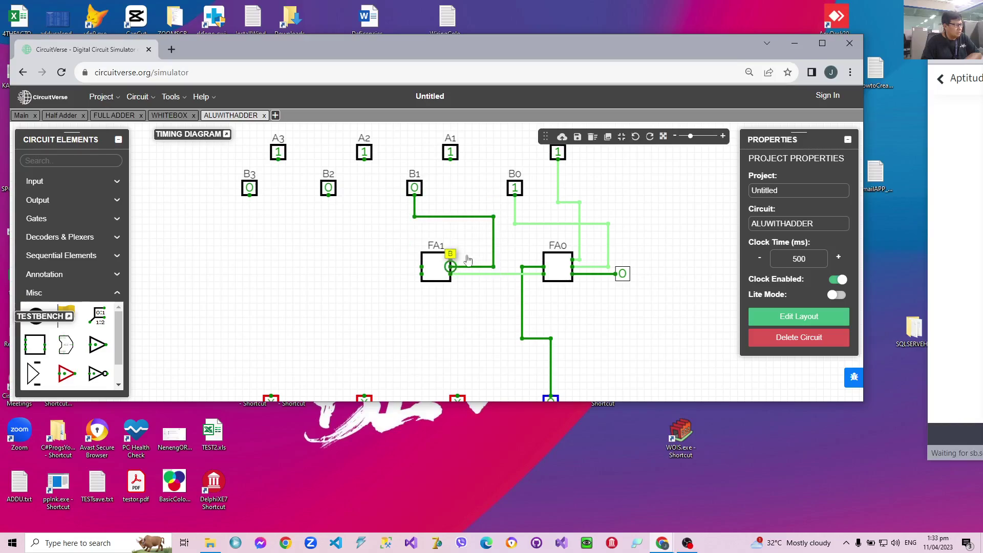
pyautogui.moveTo(450, 159); pyautogui.dragTo(450, 259)
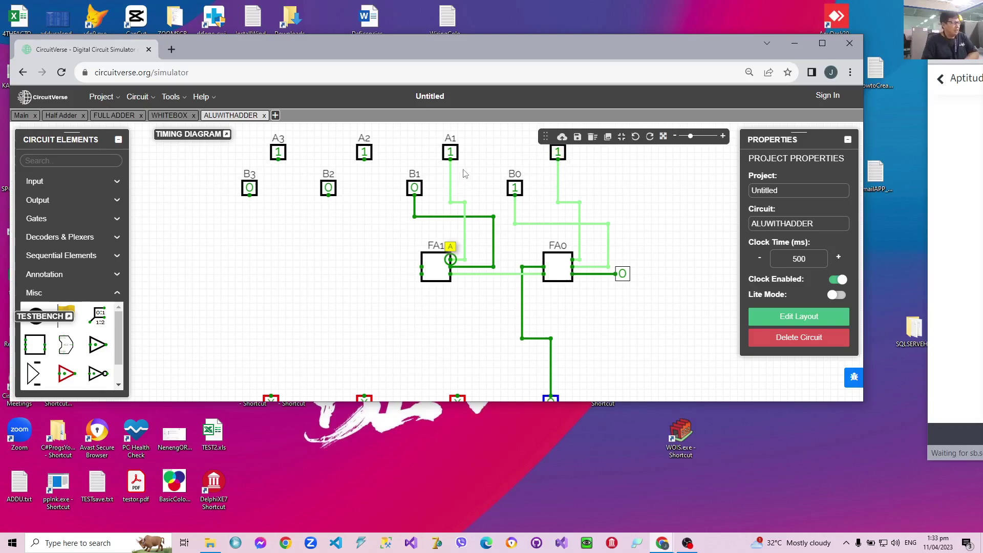
# Step: Wire FA1's Sum terminal down to the unconnected output nearest the one wired to FA0
pyautogui.moveTo(476, 307); pyautogui.dragTo(481, 291)
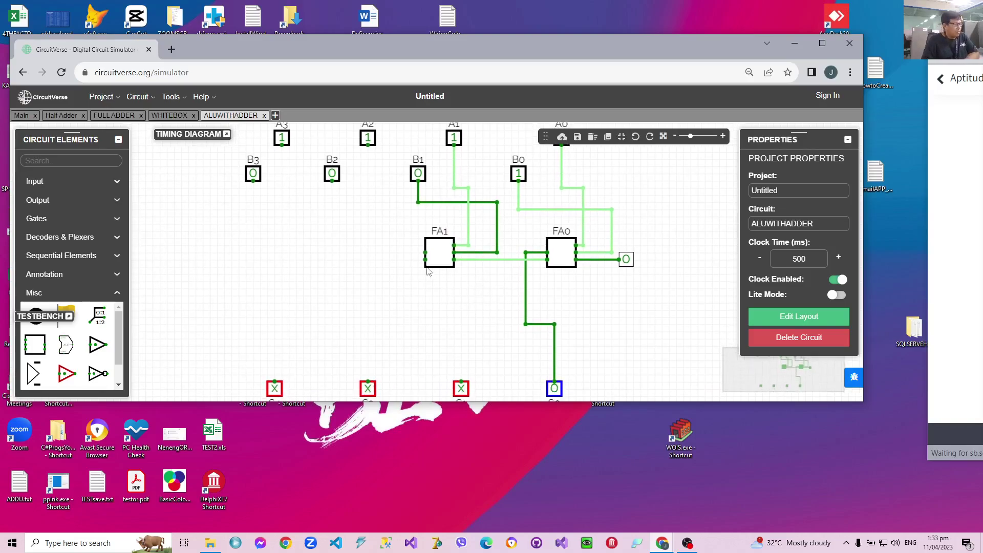
pyautogui.moveTo(421, 251); pyautogui.dragTo(467, 320)
pyautogui.click(467, 383)
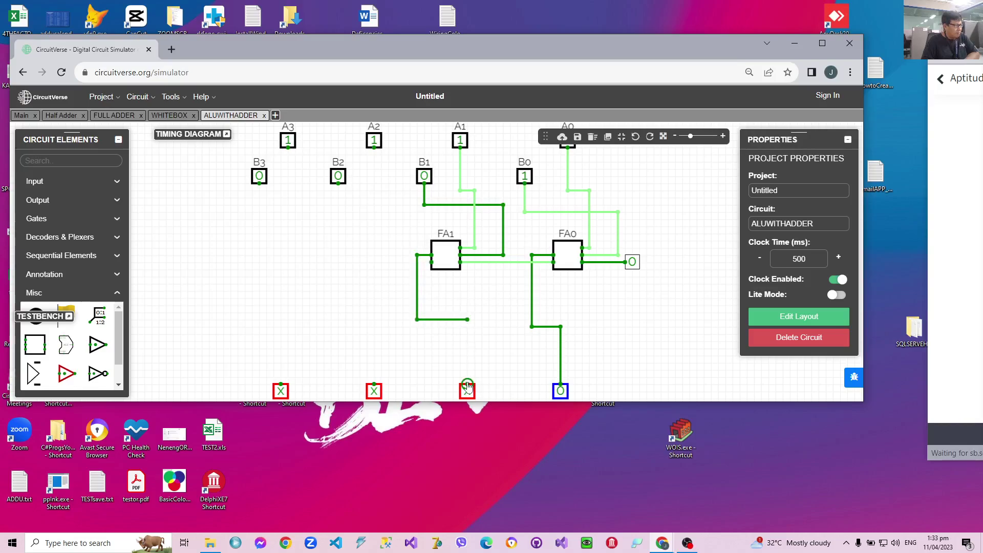
pyautogui.moveTo(467, 384); pyautogui.dragTo(467, 320)
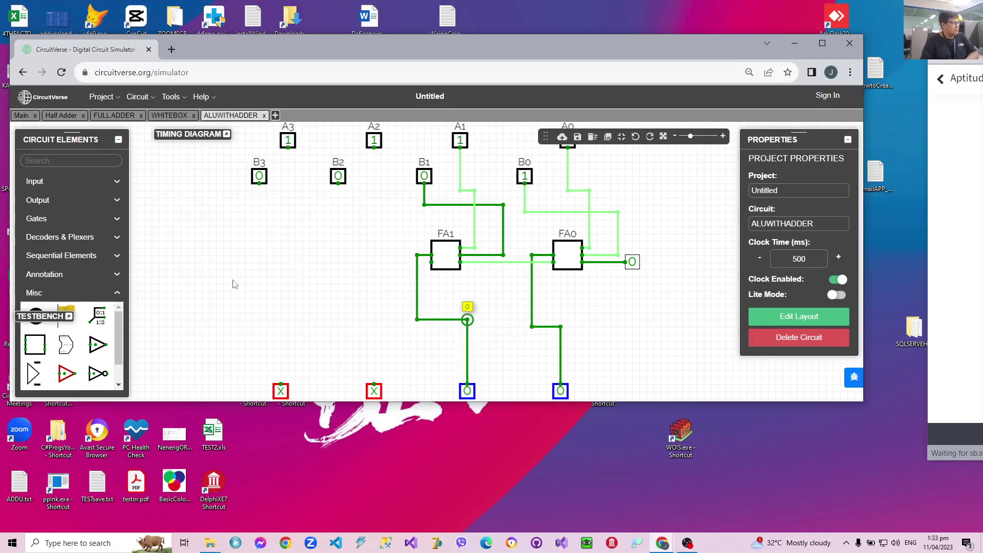
# Step: Try to copy the FA1 adder and paste it in the empty area beside it
pyautogui.click(443, 261)
pyautogui.rightClick(443, 261)
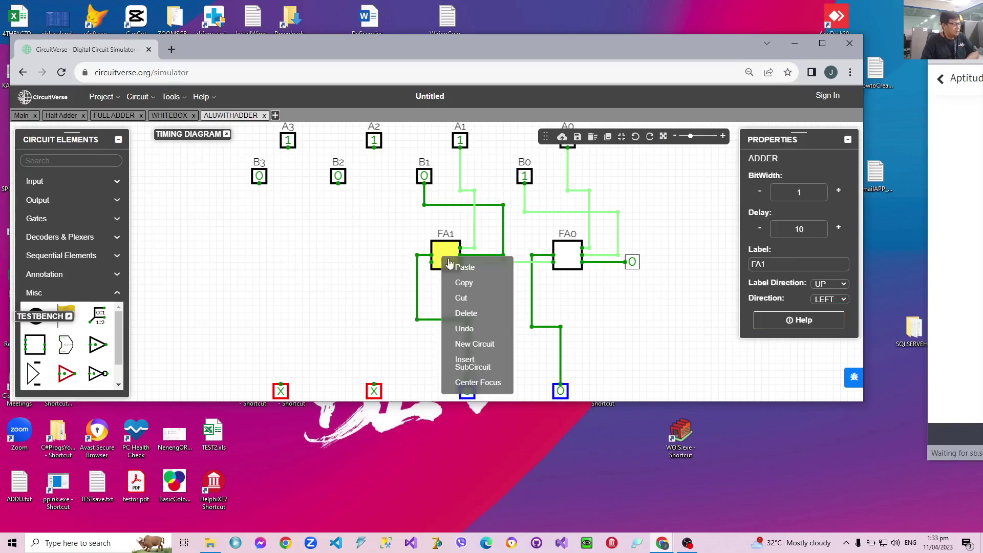
pyautogui.click(337, 263)
pyautogui.rightClick(337, 263)
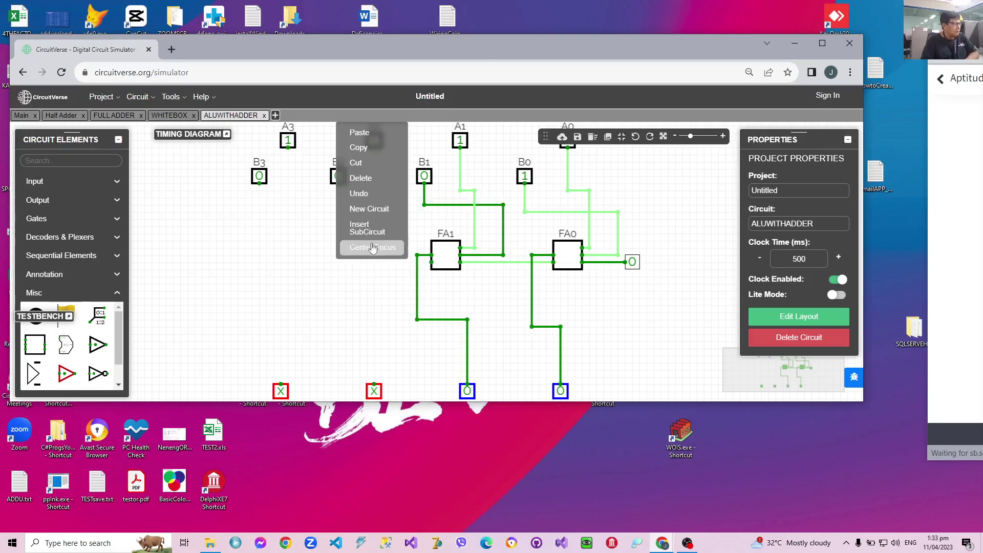
pyautogui.click(363, 138)
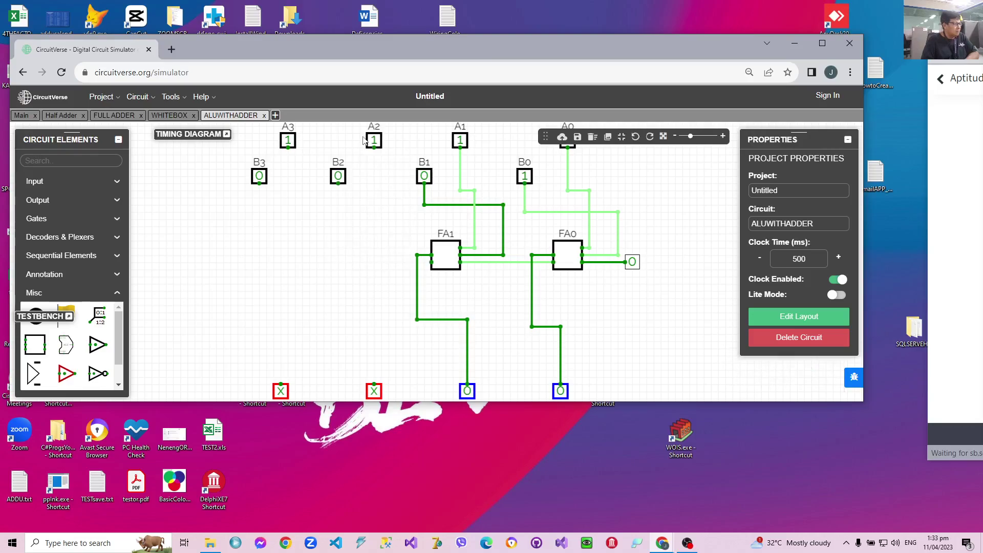
# Step: Place a third adder left of FA1 with direction LEFT, label direction UP and the label FA2
pyautogui.moveTo(327, 276); pyautogui.dragTo(371, 265)
pyautogui.click(35, 344)
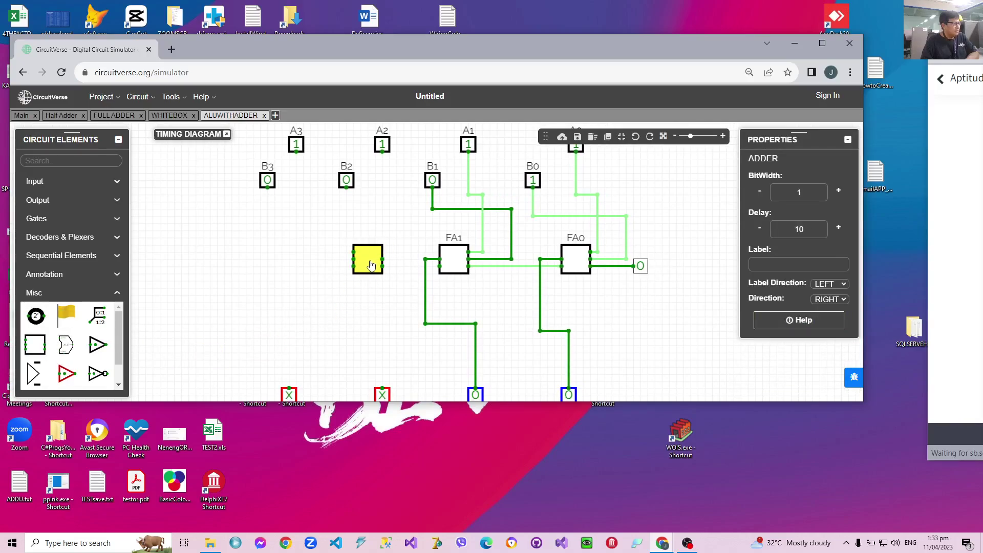
pyautogui.click(842, 300)
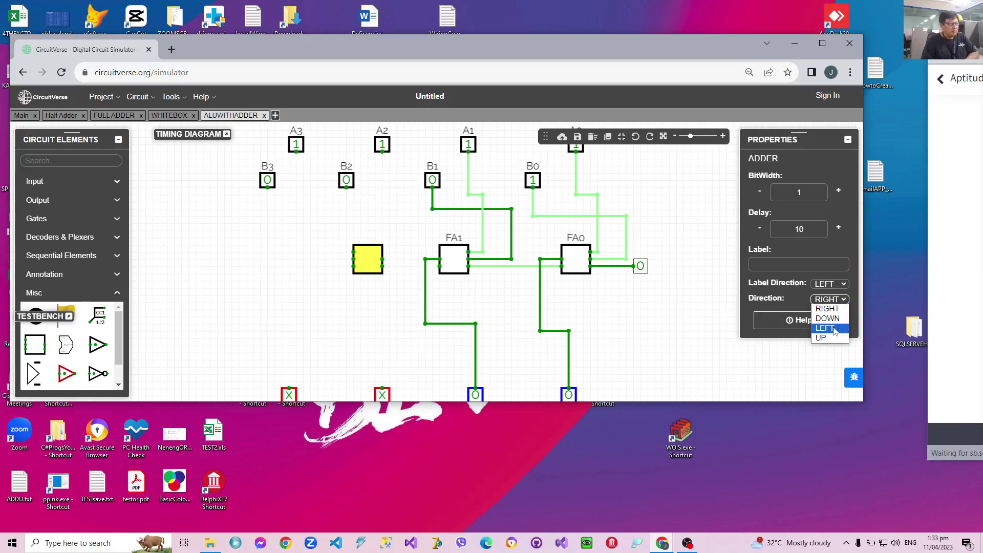
pyautogui.click(834, 327)
pyautogui.click(844, 288)
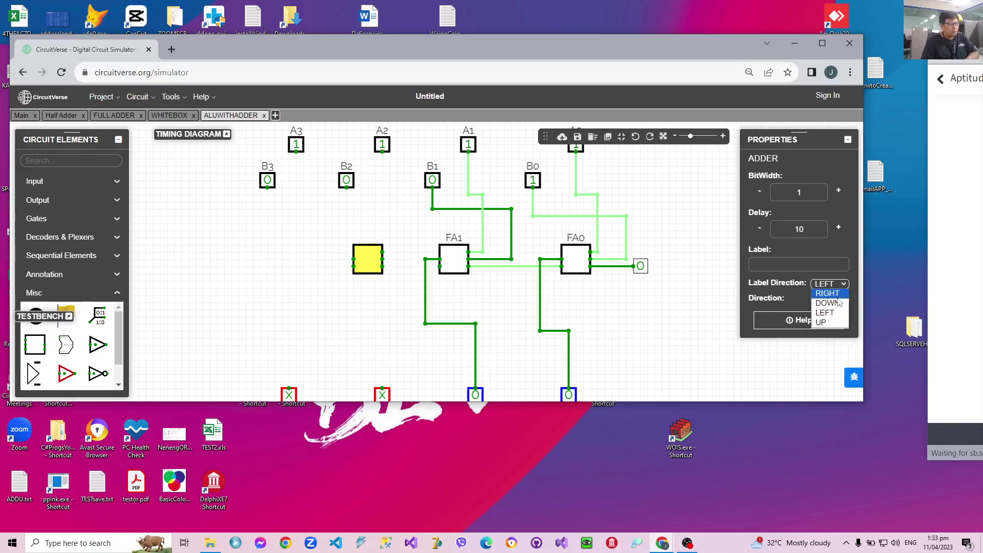
pyautogui.click(830, 321)
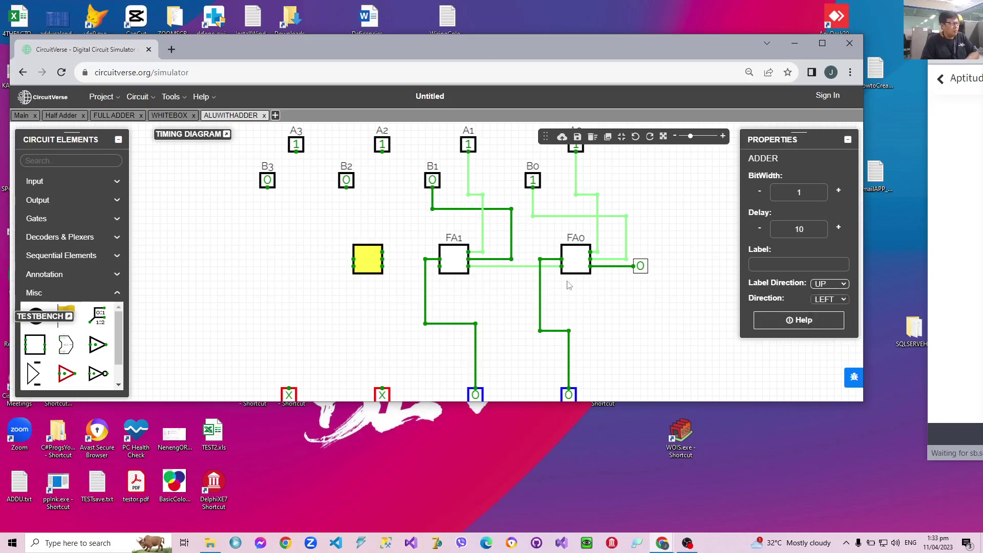
pyautogui.click(762, 266)
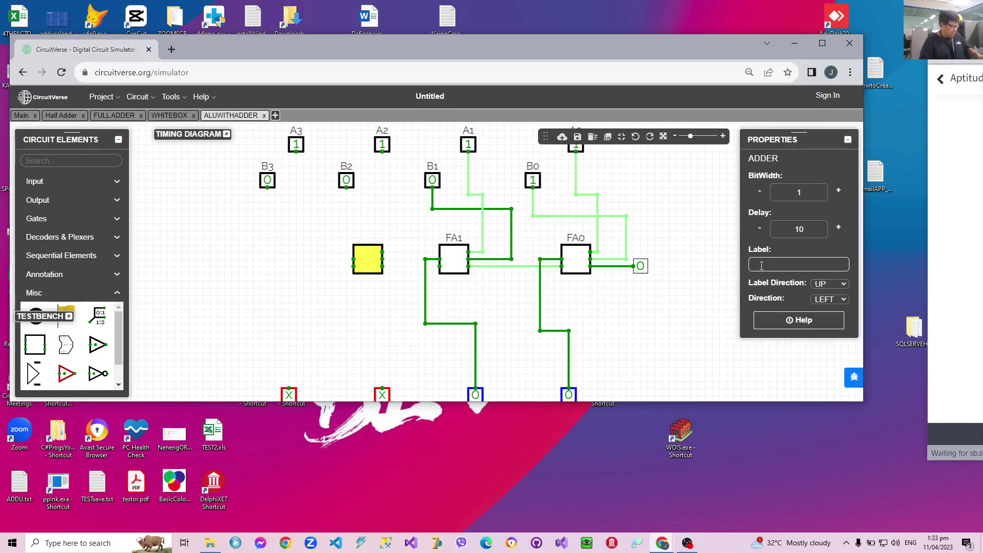
pyautogui.write('FA')
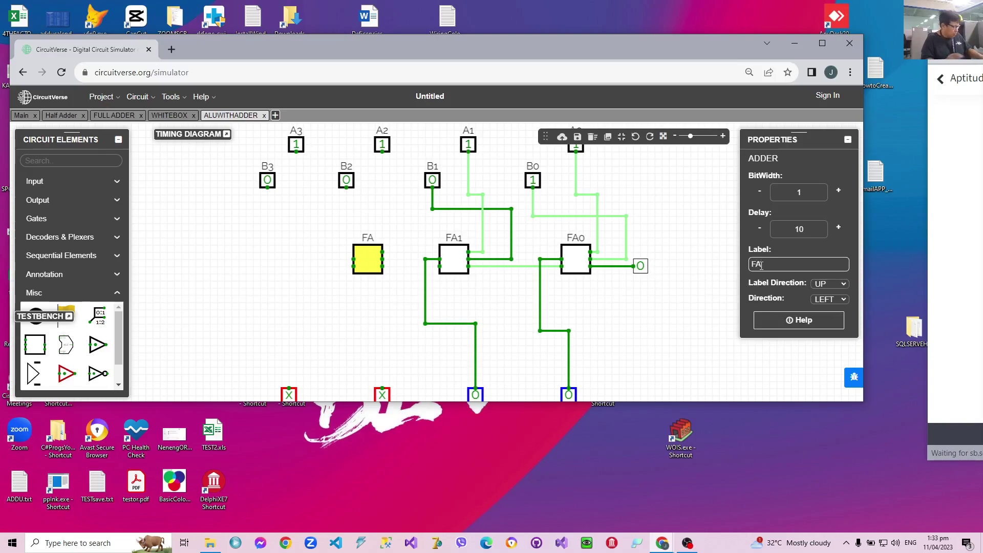
pyautogui.write('2')
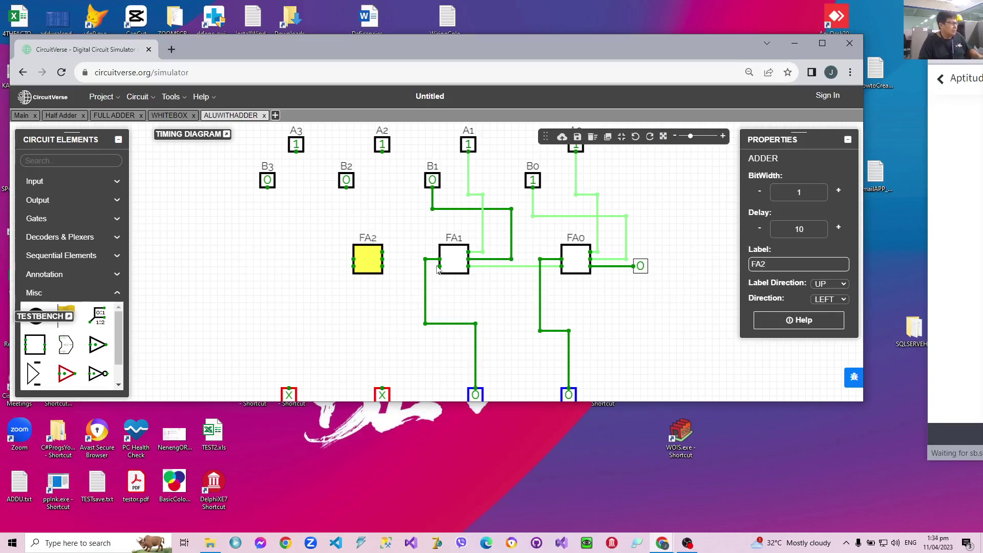
# Step: Wire FA1's Cout, B2 and A2 to FA2's Cin, B and A terminals, and FA2's Sum to the output below it
pyautogui.moveTo(440, 266); pyautogui.dragTo(383, 266)
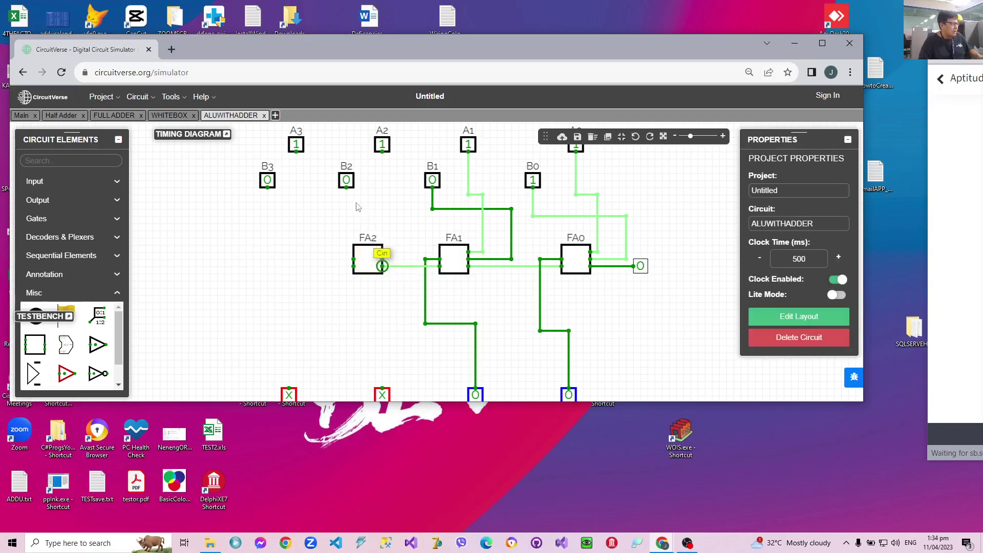
pyautogui.moveTo(348, 198); pyautogui.dragTo(404, 261)
pyautogui.press('Delete')
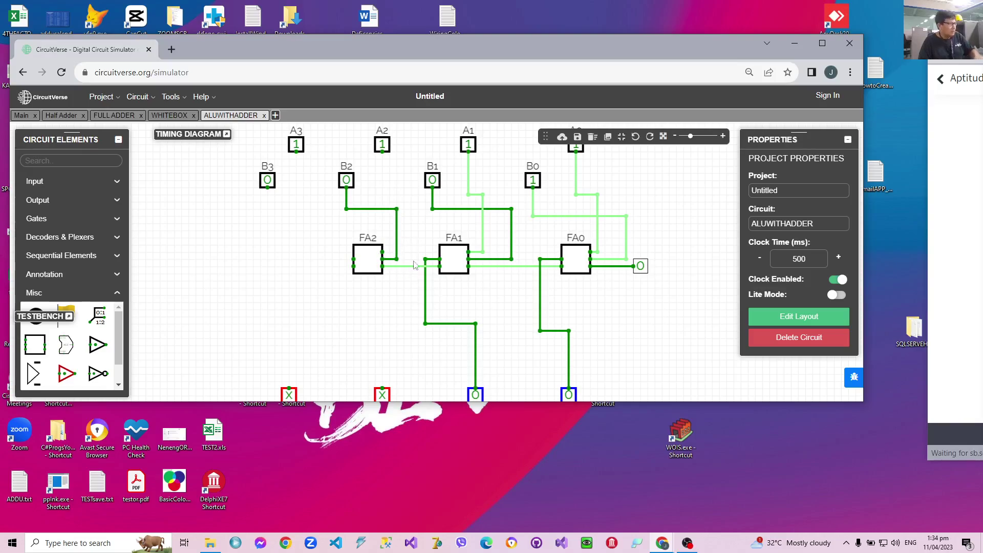
pyautogui.moveTo(381, 152)
pyautogui.mouseDown()
pyautogui.moveTo(393, 259)
pyautogui.moveTo(339, 260)
pyautogui.moveTo(341, 363)
pyautogui.moveTo(346, 373)
pyautogui.moveTo(345, 331)
pyautogui.moveTo(380, 340)
pyautogui.moveTo(381, 392)
pyautogui.mouseUp()
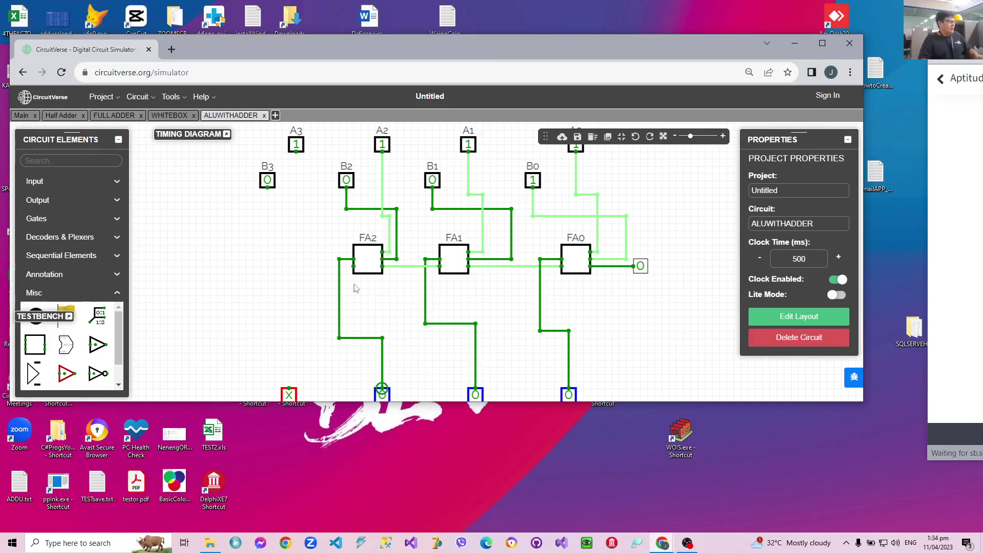
# Step: Place a fourth adder left of FA2 with direction LEFT, label direction UP and the label FA3
pyautogui.click(71, 345)
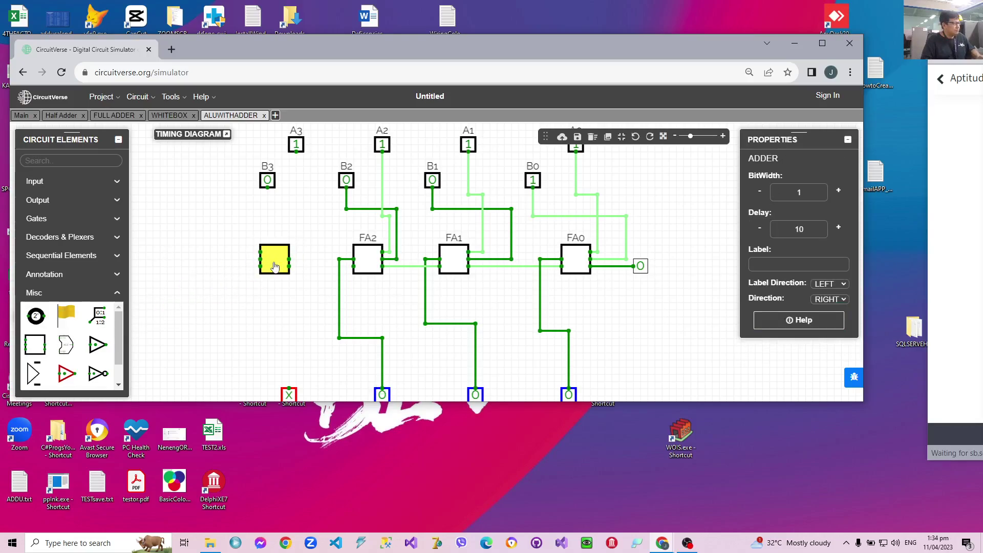
pyautogui.click(275, 266)
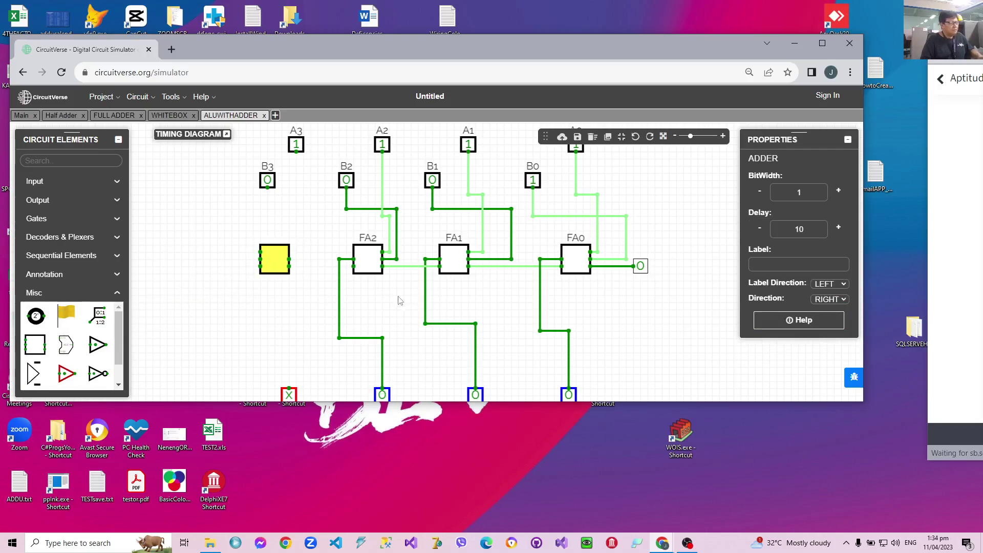
pyautogui.click(842, 298)
pyautogui.click(841, 323)
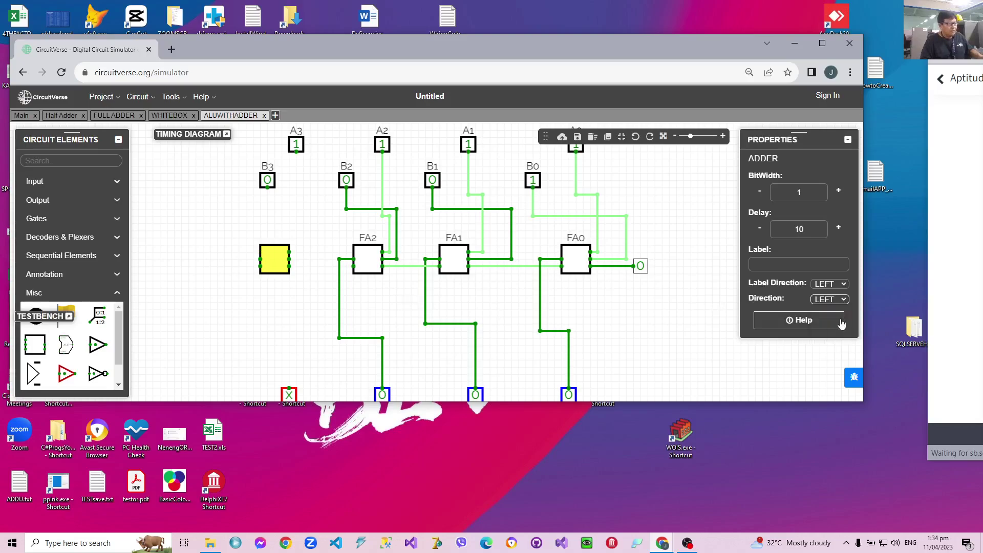
pyautogui.click(843, 284)
pyautogui.click(834, 323)
pyautogui.click(789, 266)
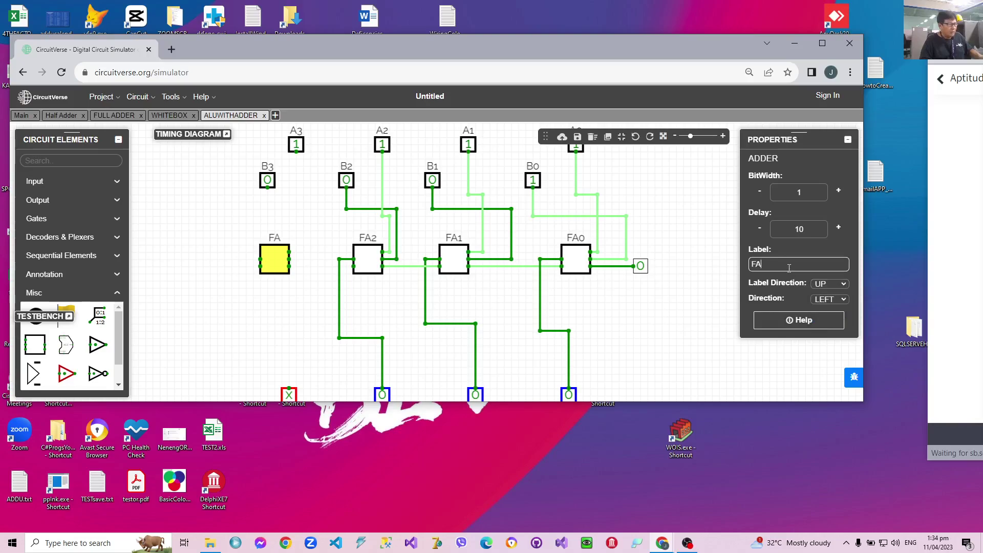
pyautogui.write('FA3')
pyautogui.click(727, 335)
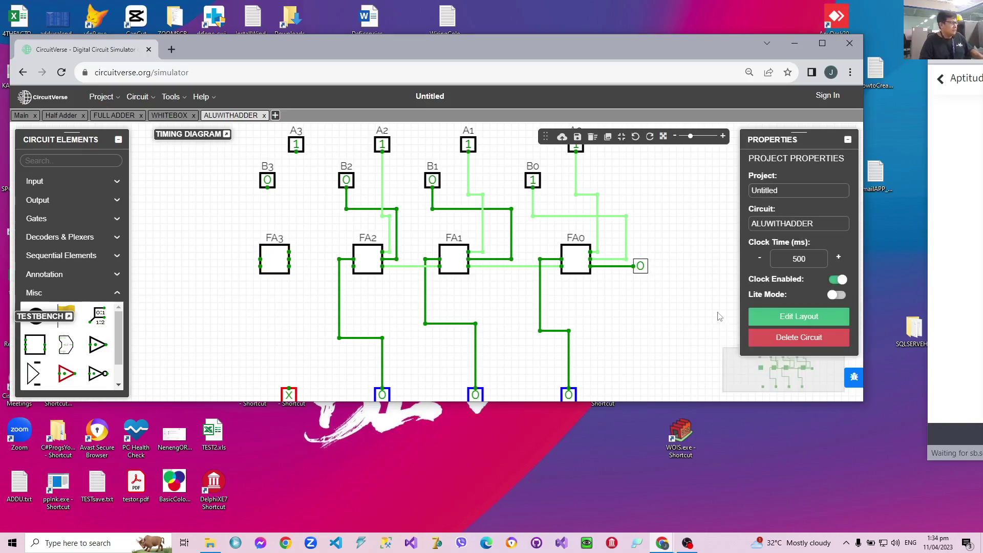
# Step: Move the S4 output slightly left, keeping it below the FA3 adder
pyautogui.moveTo(290, 395); pyautogui.dragTo(282, 394)
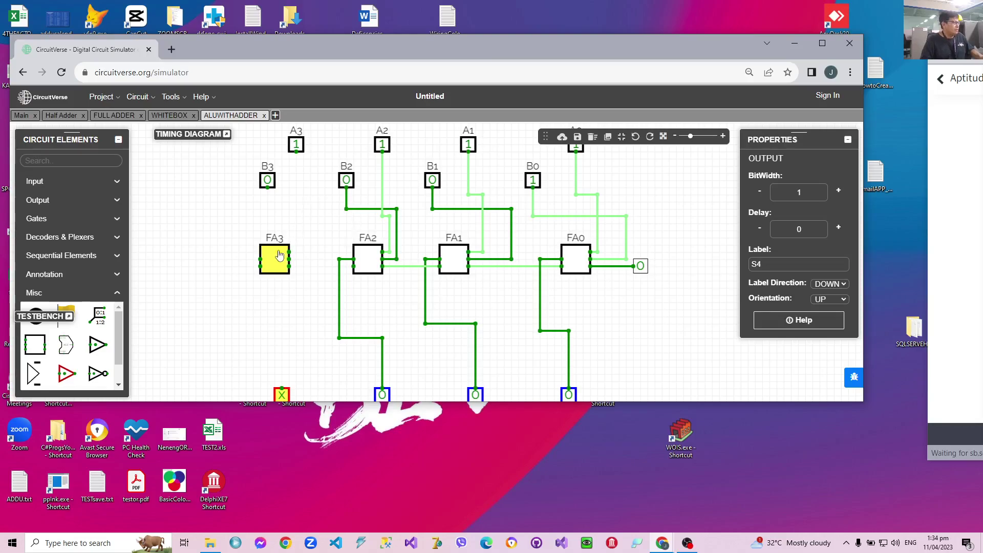
# Step: Wire FA2's Cout, B3 and A3 to FA3's Cin, B and A terminals
pyautogui.moveTo(275, 254); pyautogui.dragTo(275, 255)
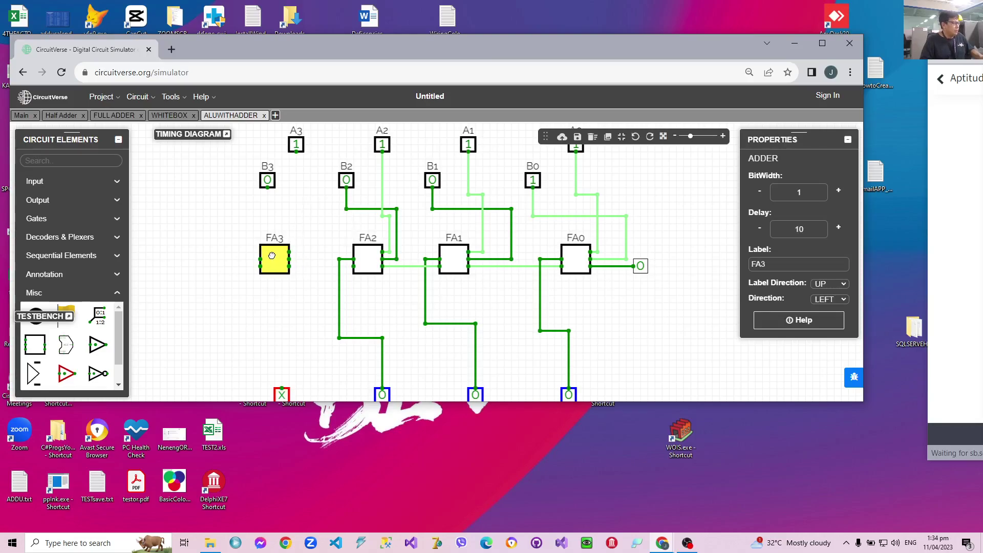
pyautogui.moveTo(354, 266); pyautogui.dragTo(290, 266)
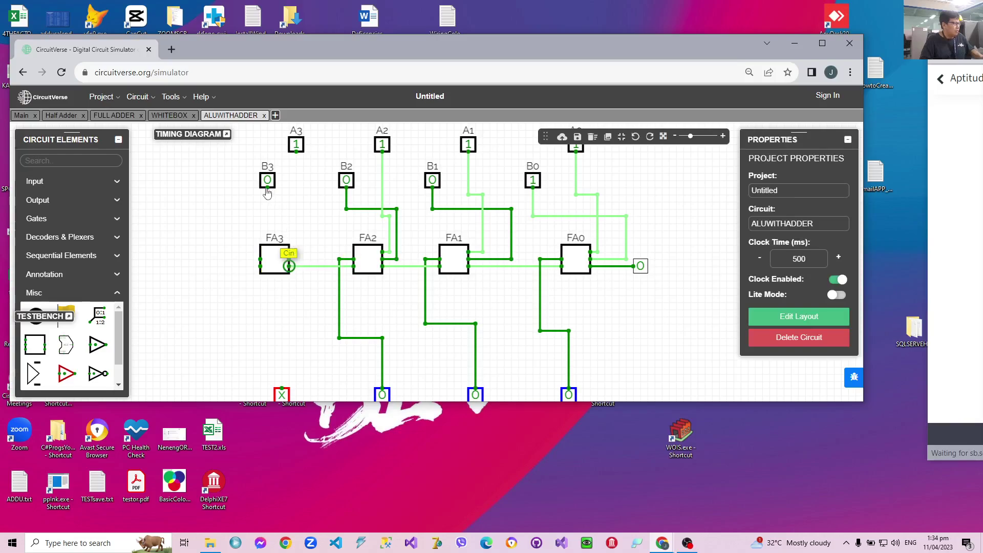
pyautogui.moveTo(266, 188)
pyautogui.mouseDown()
pyautogui.moveTo(267, 202)
pyautogui.moveTo(324, 202)
pyautogui.moveTo(326, 262)
pyautogui.moveTo(290, 258)
pyautogui.mouseUp()
pyautogui.moveTo(295, 151); pyautogui.dragTo(289, 251)
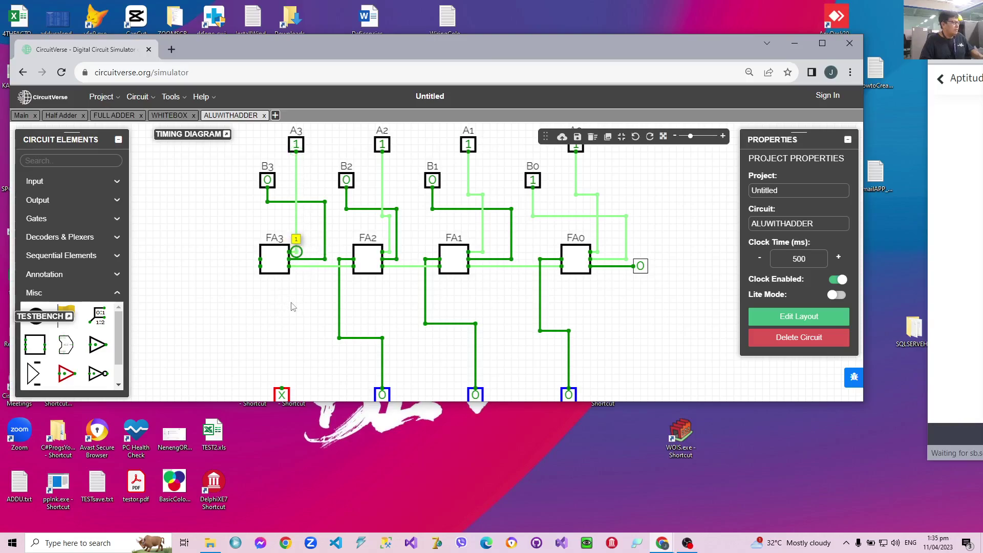
# Step: Place an output left of FA3 with the label C4, label direction RIGHT and orientation RIGHT
pyautogui.moveTo(291, 303); pyautogui.dragTo(328, 299)
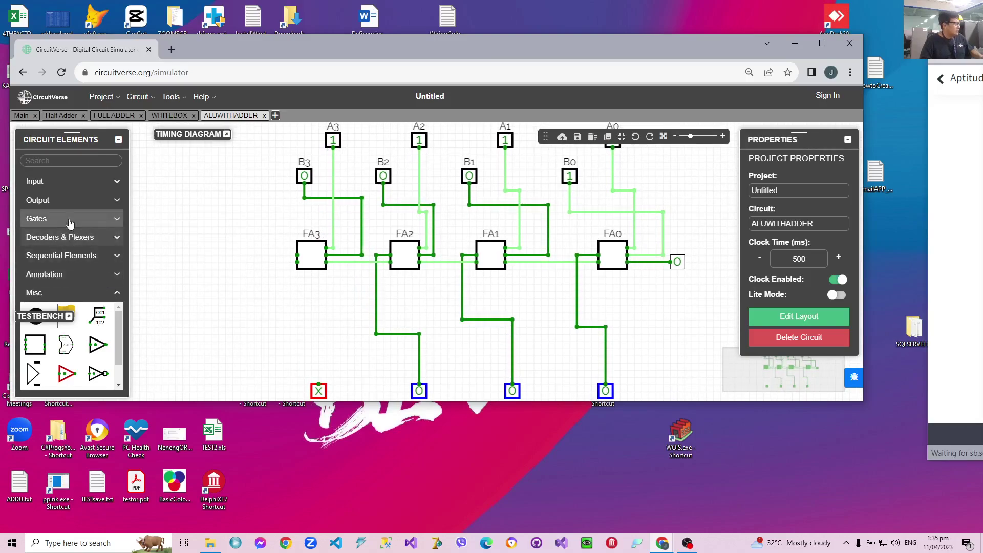
pyautogui.click(40, 200)
pyautogui.click(36, 221)
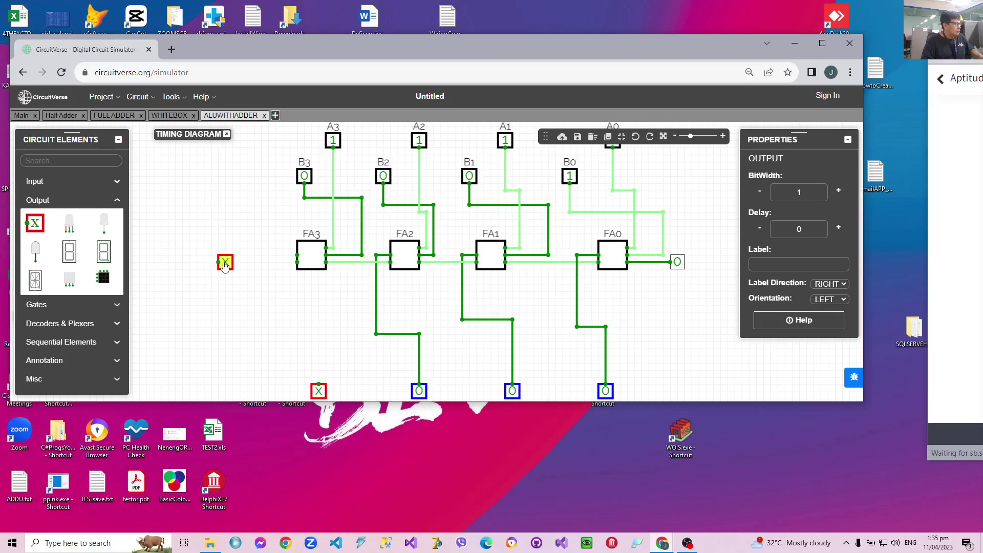
pyautogui.click(225, 262)
pyautogui.click(764, 266)
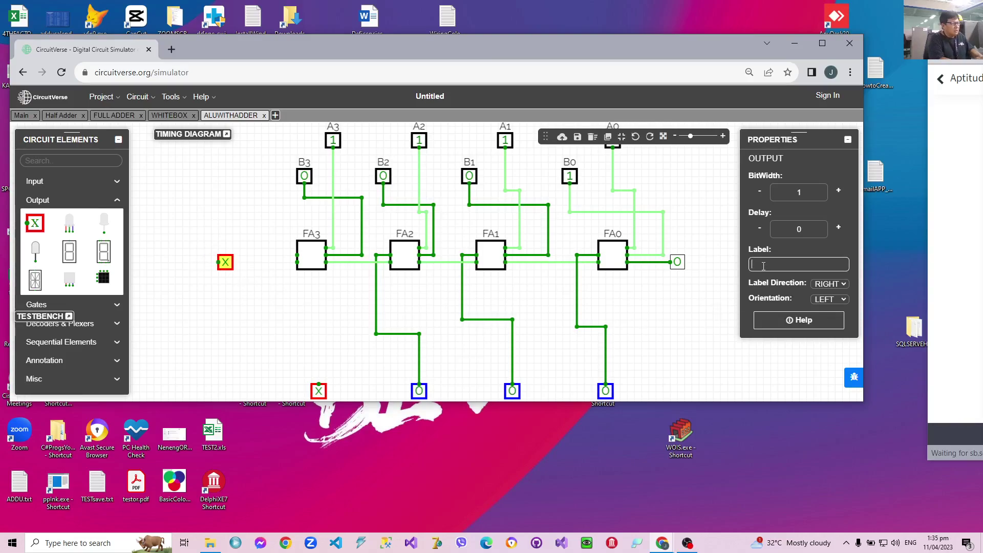
pyautogui.write('C')
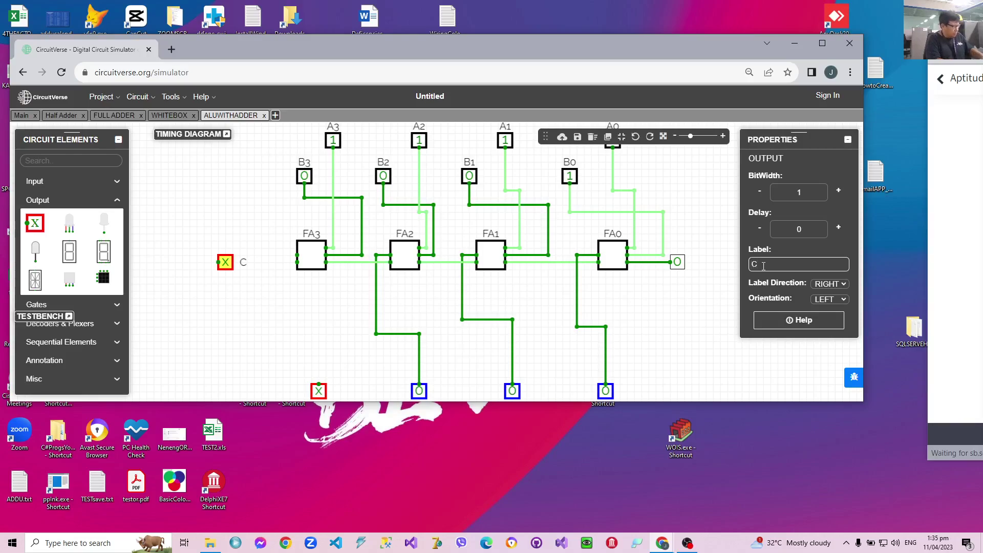
pyautogui.write('4')
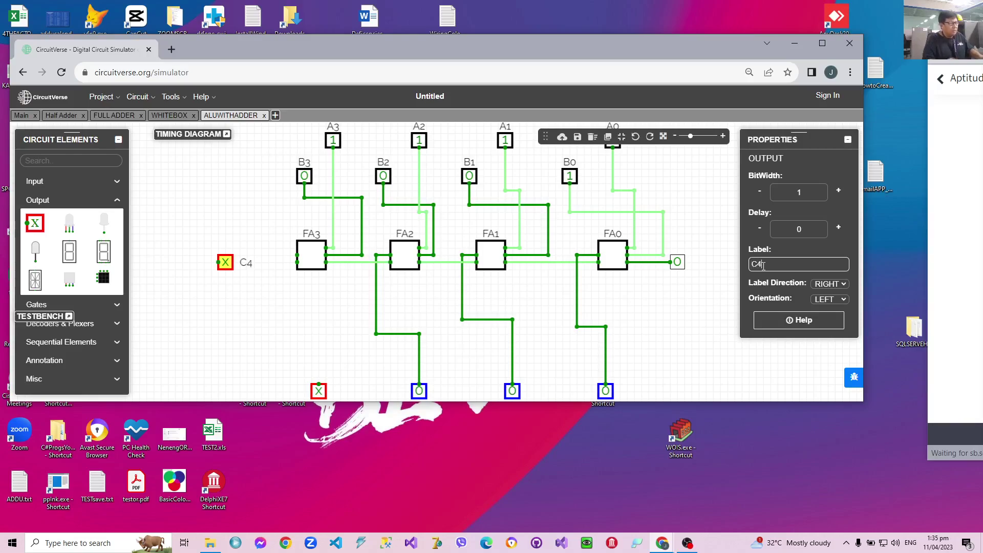
pyautogui.click(844, 299)
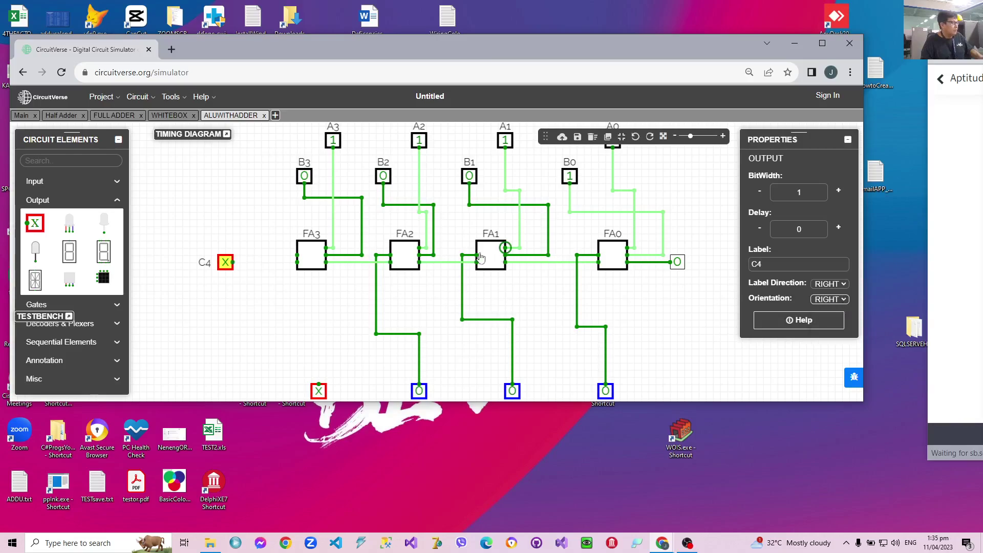
# Step: Wire FA3's Cout to the C4 output and FA3's Sum to the S4 output below it
pyautogui.moveTo(297, 261); pyautogui.dragTo(233, 262)
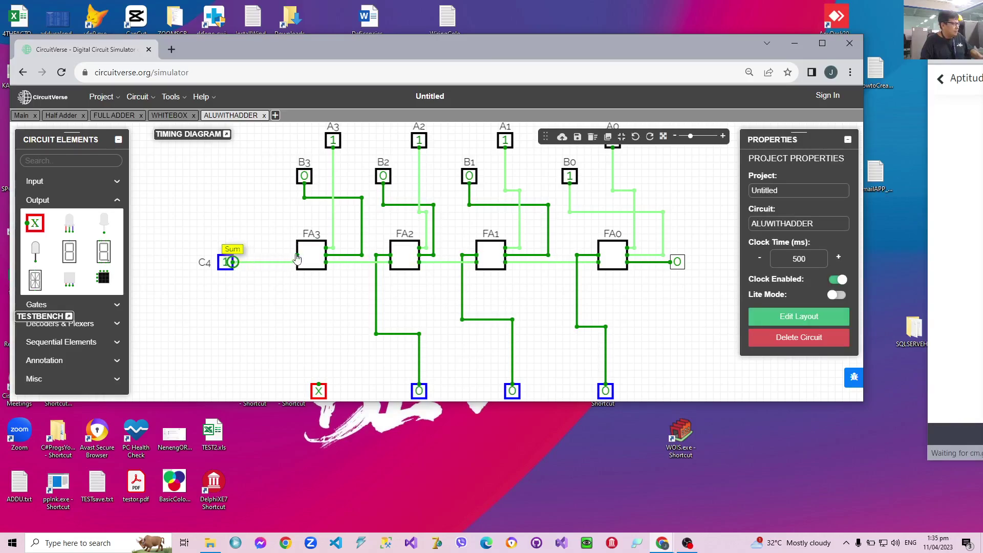
pyautogui.moveTo(282, 255); pyautogui.dragTo(318, 355)
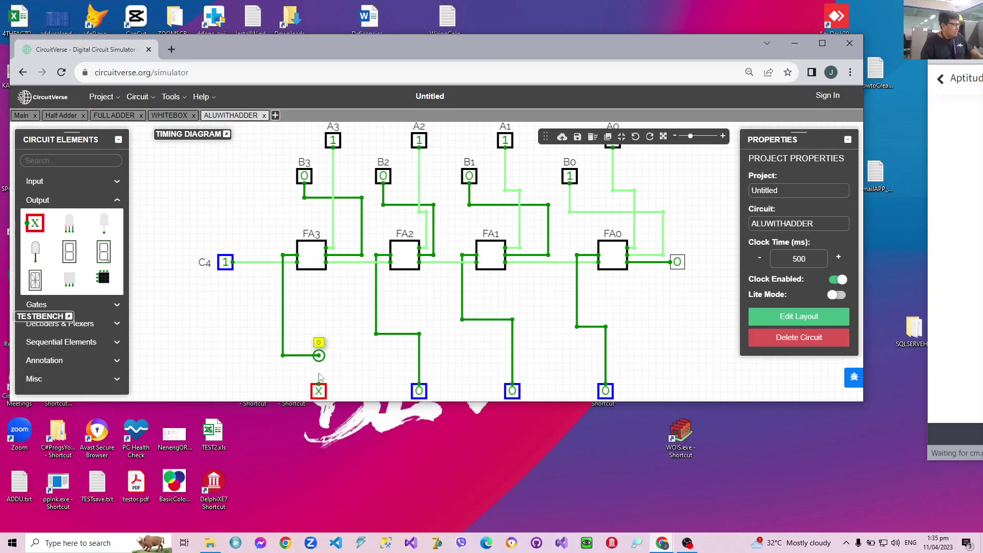
pyautogui.moveTo(318, 385); pyautogui.dragTo(319, 355)
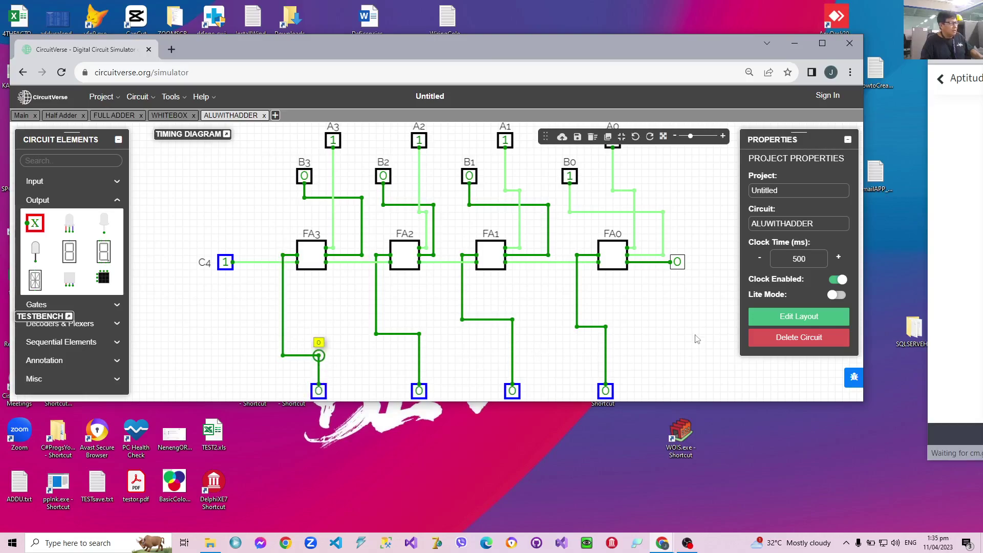
# Step: Reset inputs A3, A2, A1, A0 and B0 to 0 so that all adder inputs are cleared
pyautogui.scroll(-3, 696, 338)
pyautogui.moveTo(695, 340); pyautogui.dragTo(680, 320)
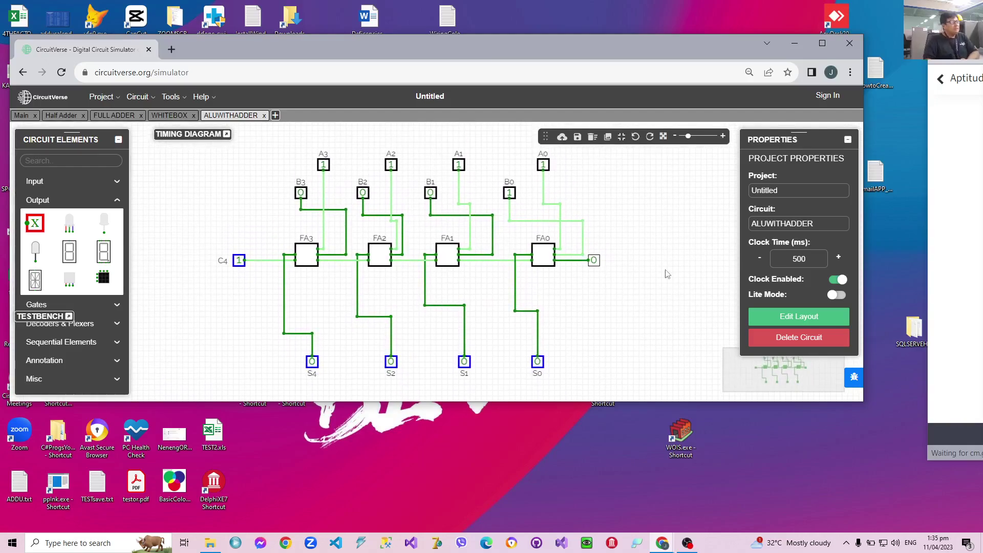
pyautogui.click(323, 164)
pyautogui.click(391, 164)
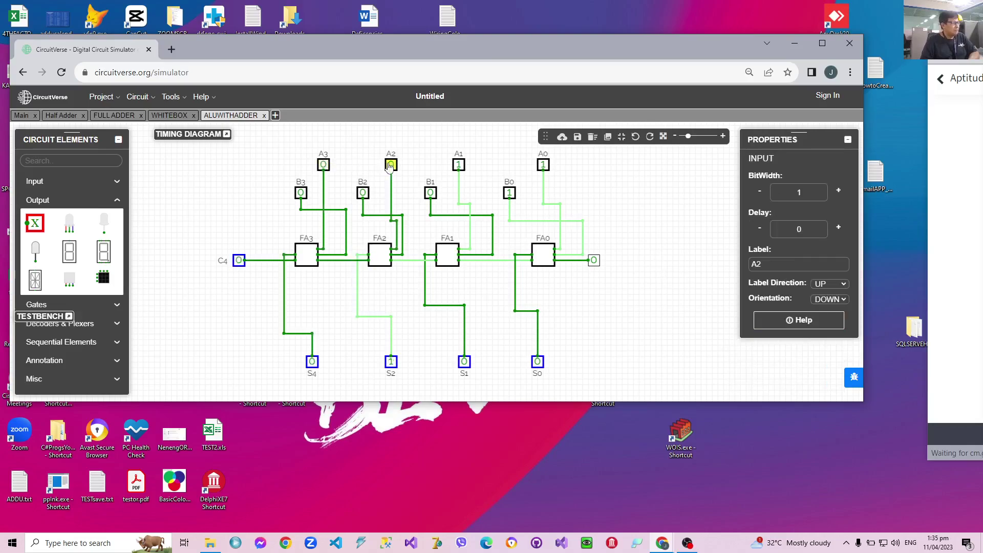
pyautogui.click(458, 164)
pyautogui.click(542, 164)
pyautogui.click(509, 192)
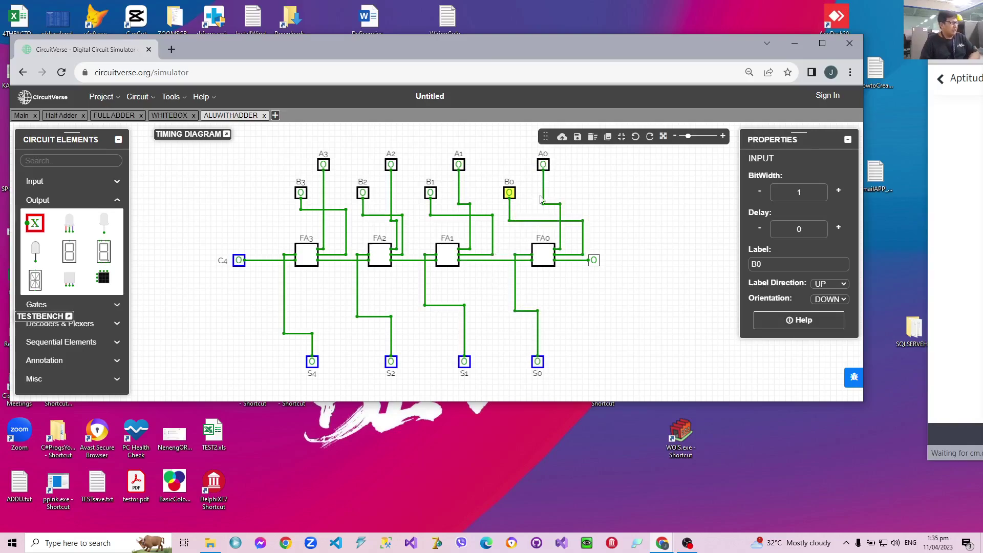
# Step: Test the adder with the A inputs at 0001 while setting the B inputs to 0001, 0010 and 0011 in turn
pyautogui.click(543, 164)
pyautogui.click(510, 192)
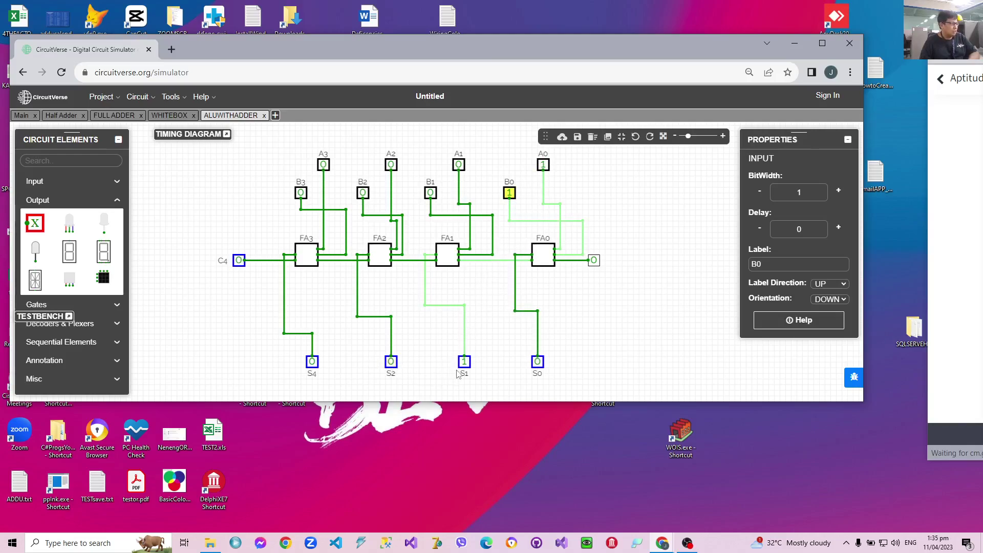
pyautogui.click(509, 193)
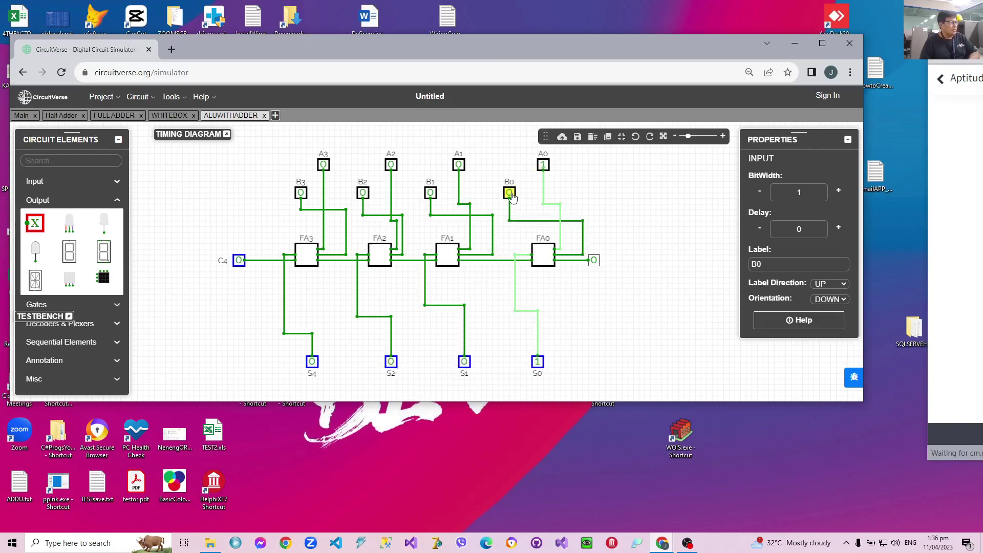
pyautogui.click(430, 193)
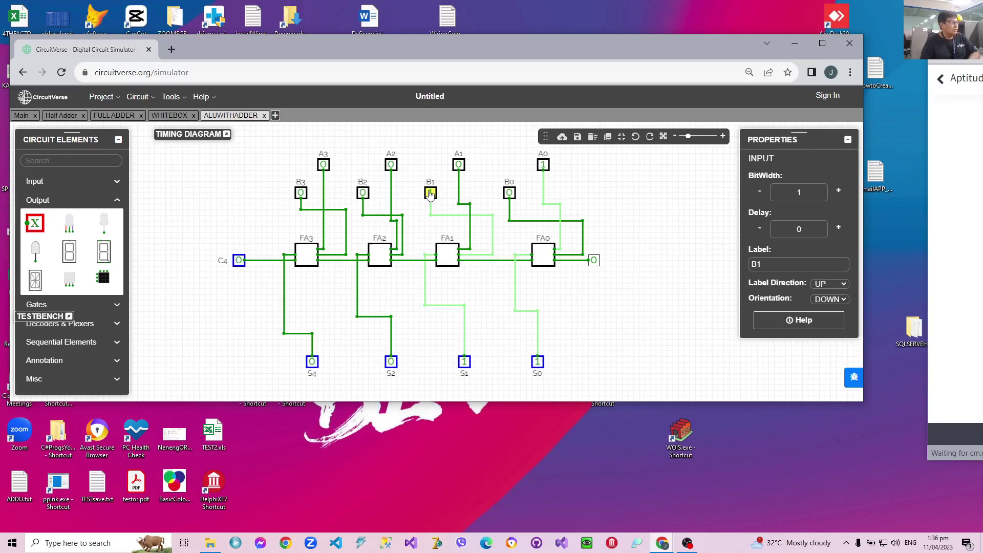
pyautogui.click(508, 194)
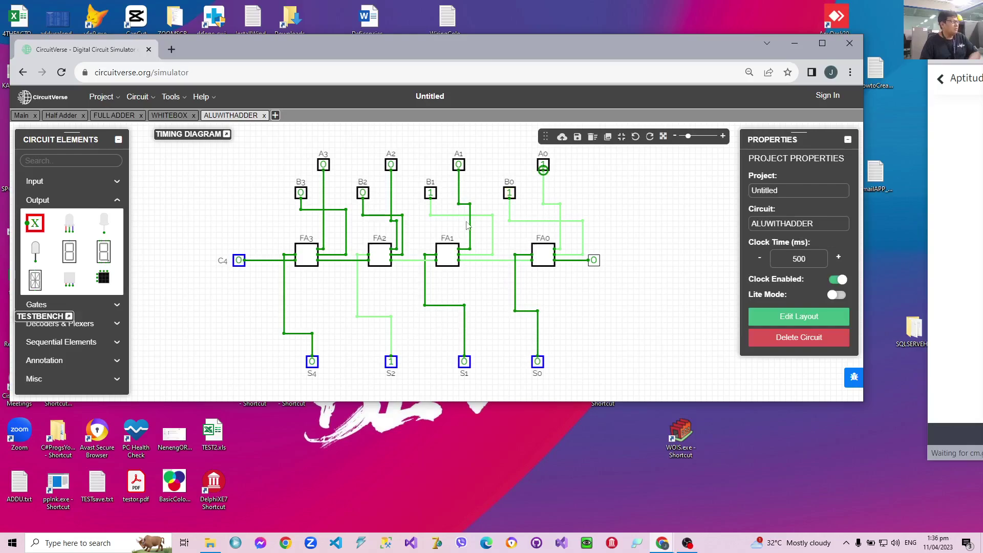
# Step: Test another addition by setting the A inputs to 0110 and the B inputs to 0011
pyautogui.click(430, 193)
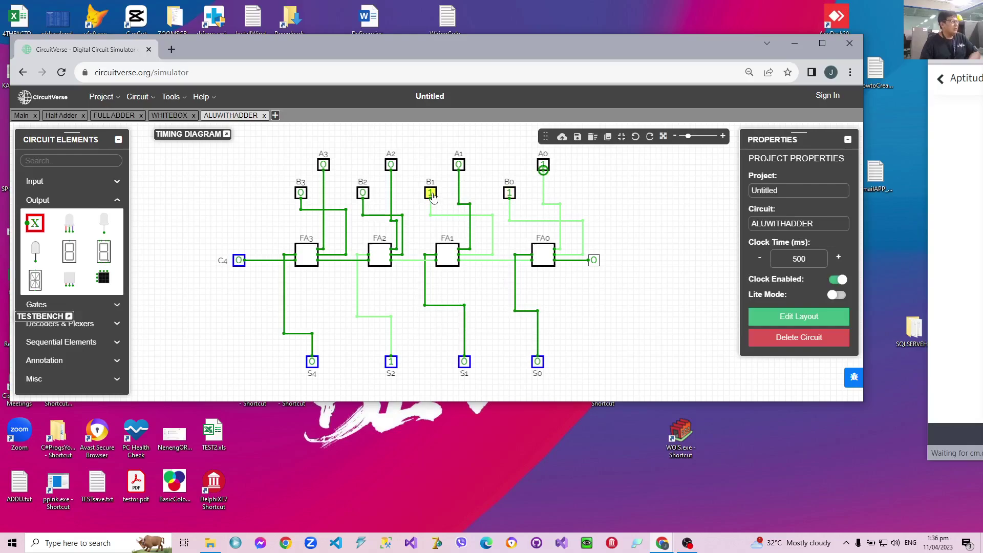
pyautogui.click(508, 193)
pyautogui.click(542, 164)
pyautogui.click(390, 165)
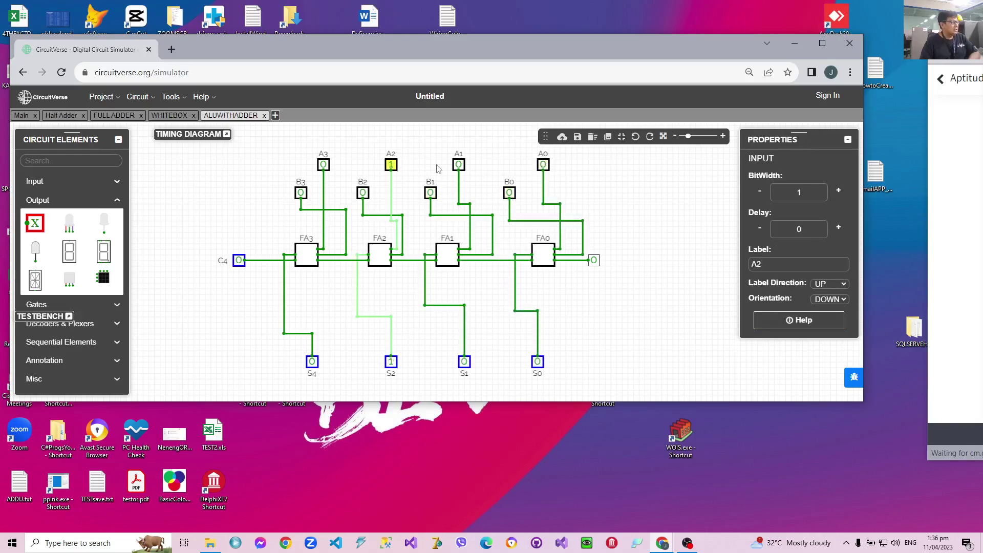
pyautogui.click(459, 165)
pyautogui.click(458, 165)
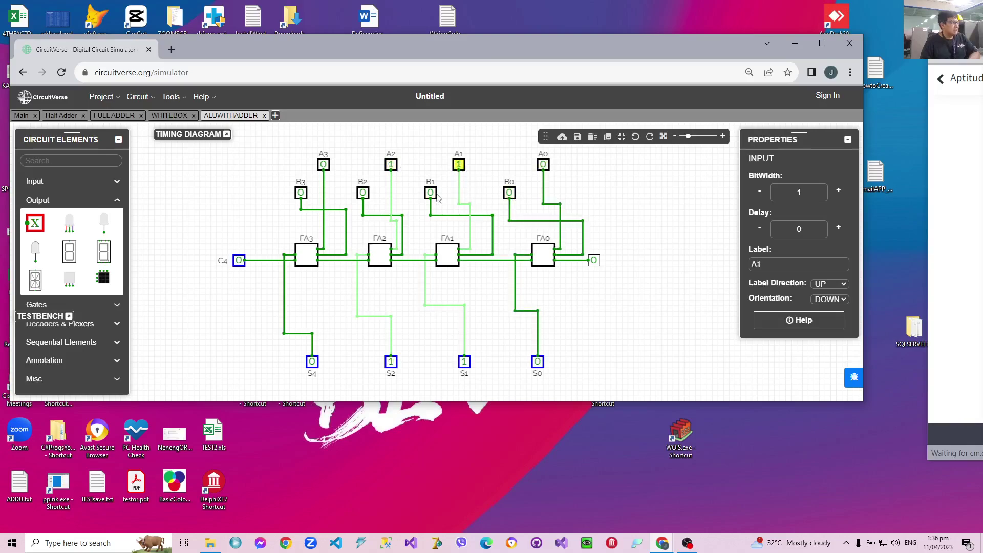
pyautogui.click(430, 193)
pyautogui.click(509, 193)
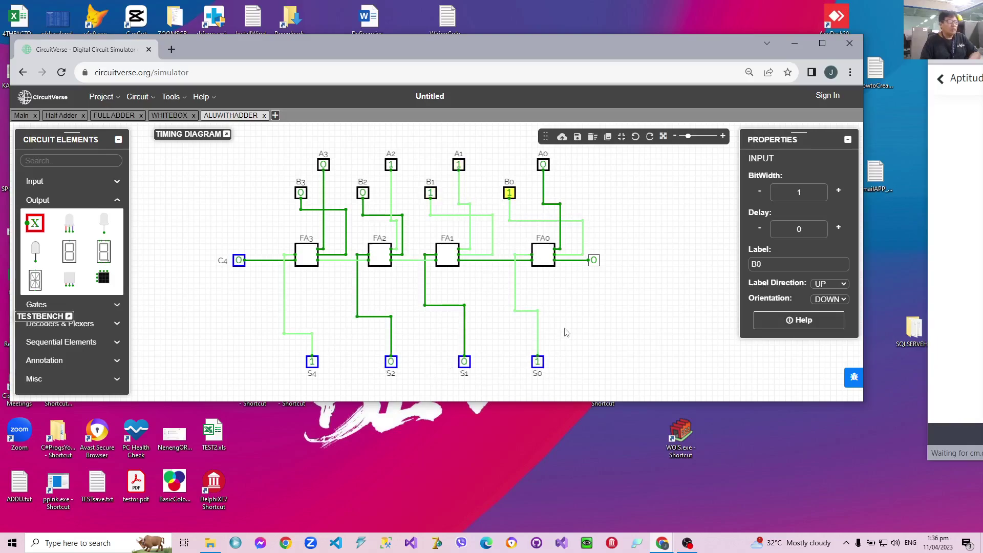
# Step: Change the B inputs to 0101 and check the sum with the A inputs at 0110
pyautogui.click(509, 193)
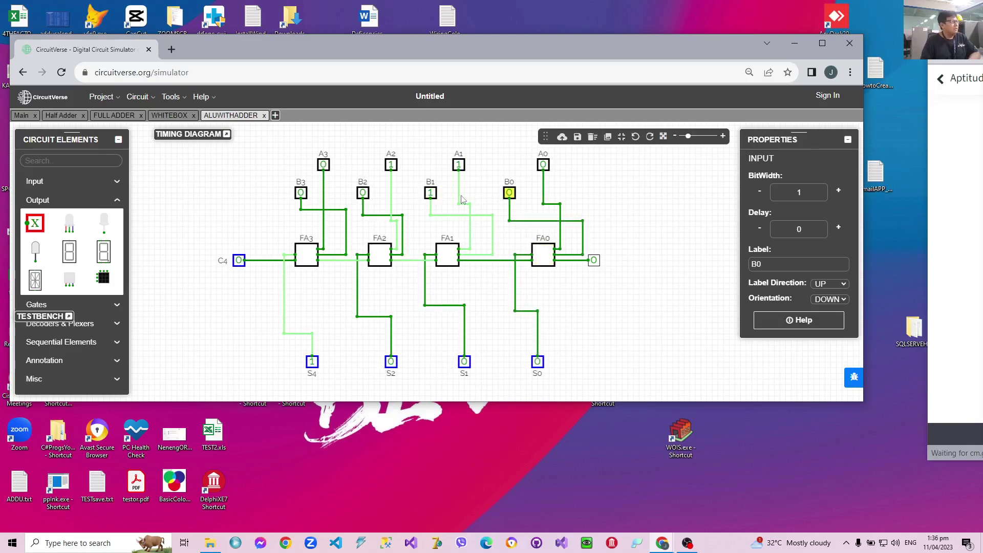
pyautogui.click(409, 200)
pyautogui.click(430, 193)
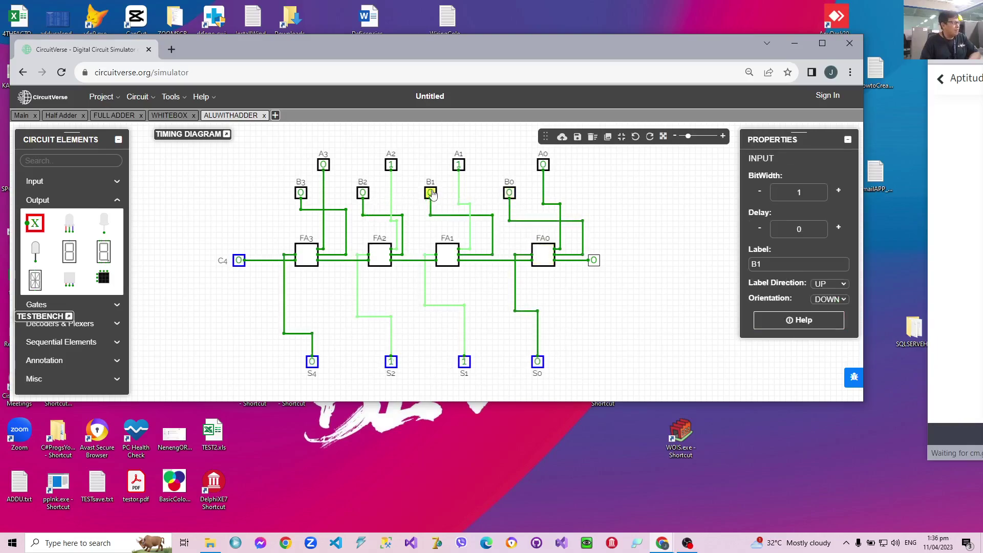
pyautogui.click(363, 194)
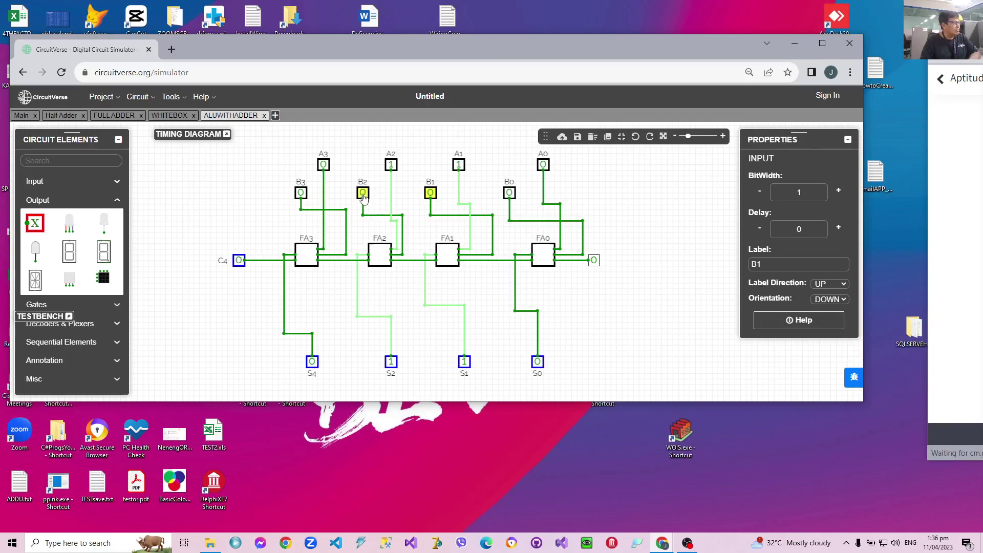
pyautogui.click(510, 193)
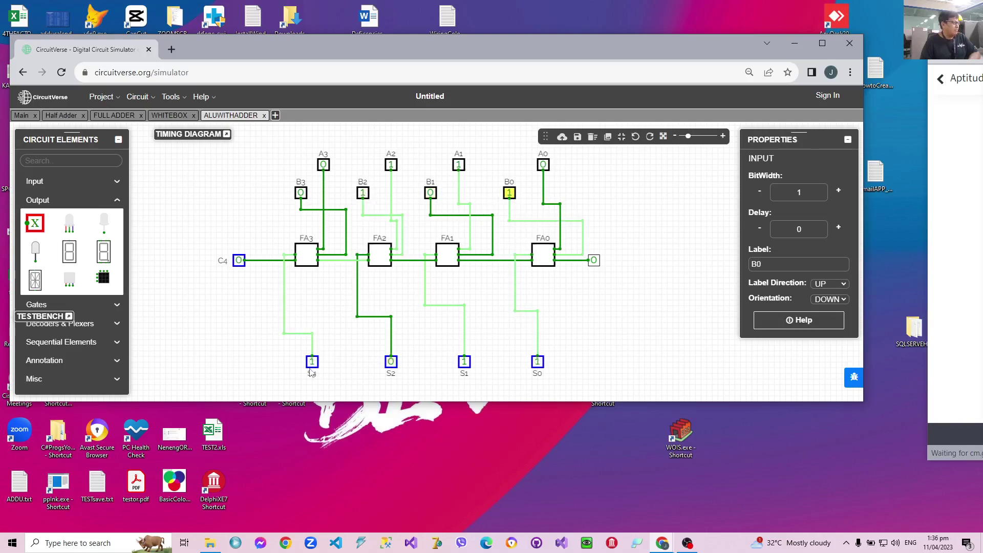